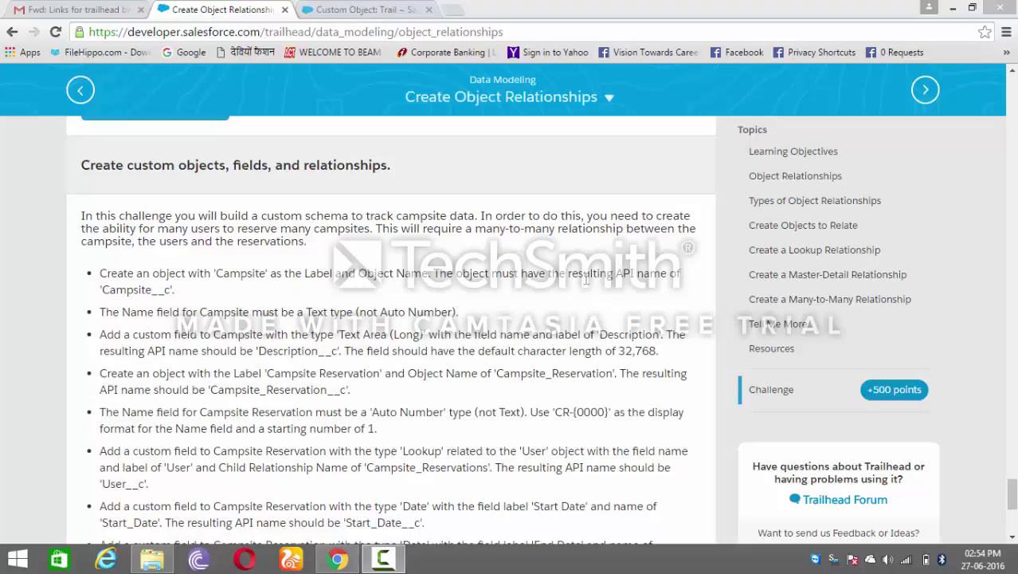
Open the list of custom objects in the Salesforce setup area.
left_click(402, 8)
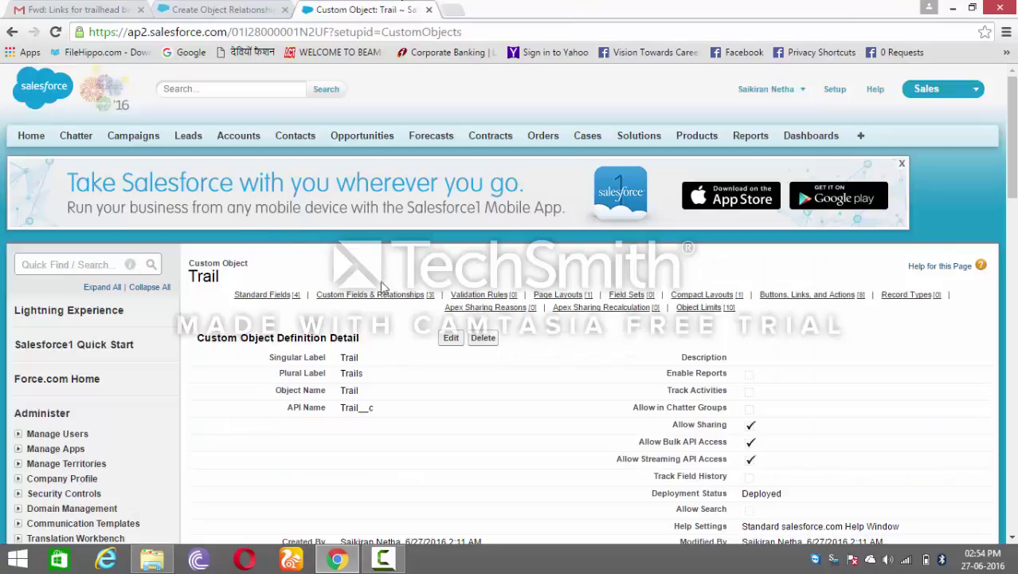
left_click(836, 90)
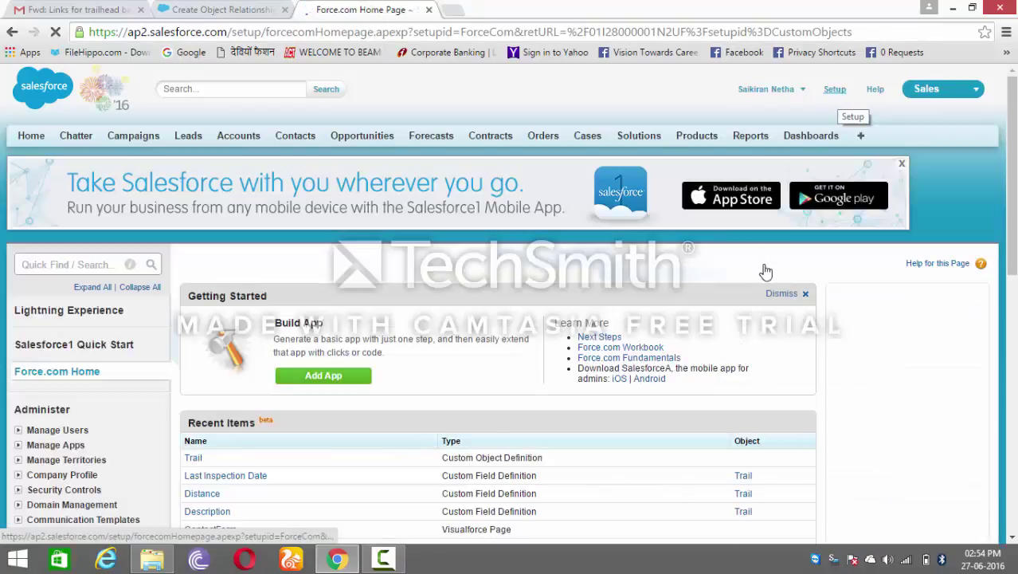
scroll(766, 272, "down", 2)
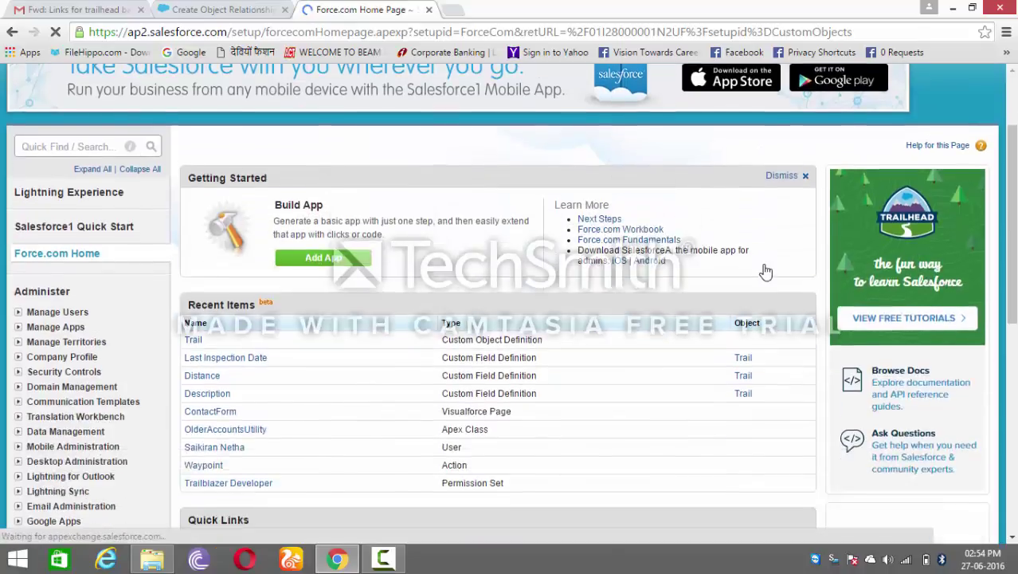
scroll(765, 272, "down", 5)
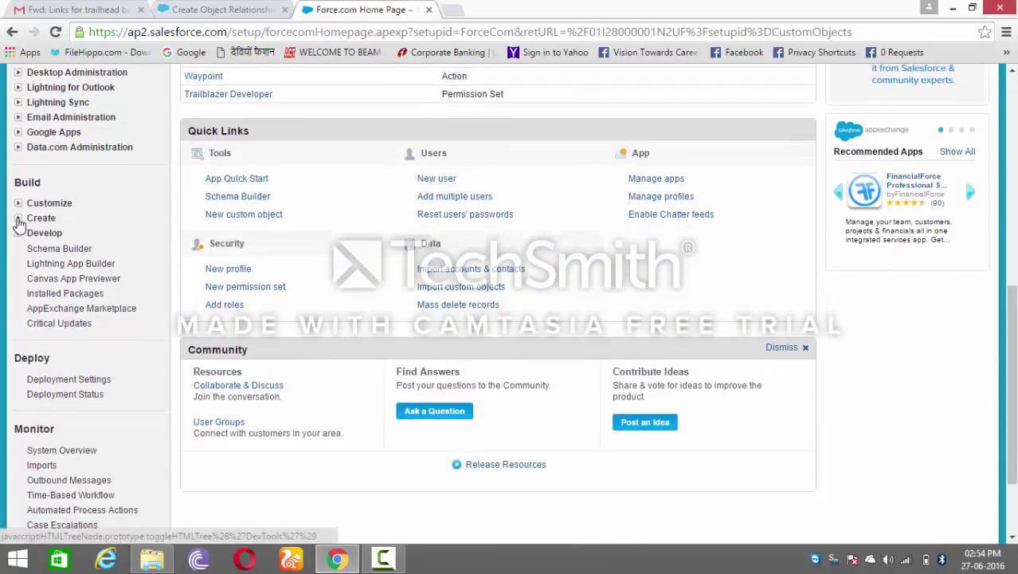
left_click(18, 219)
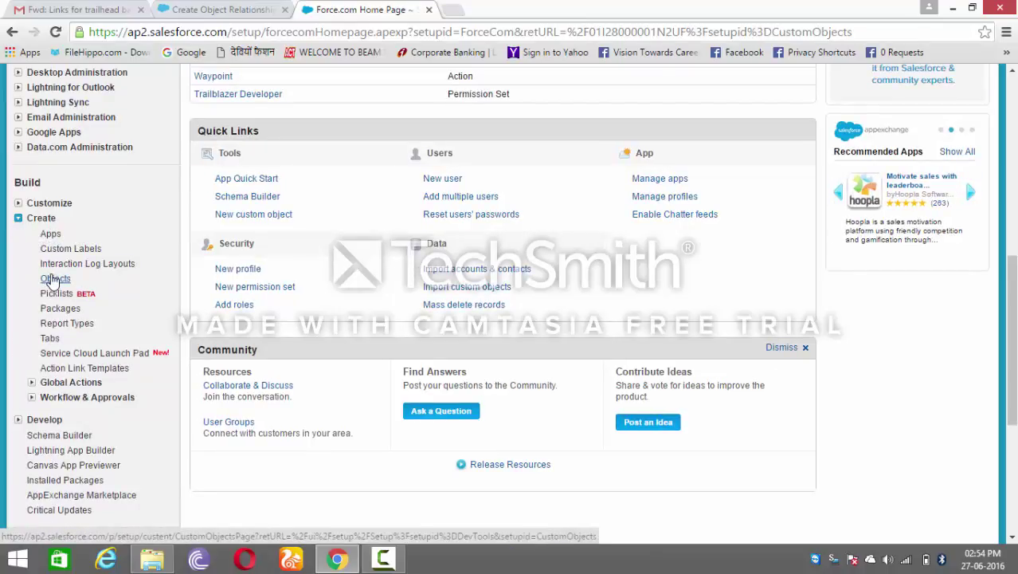
left_click(54, 281)
Start a new custom object with the label and object name Campsite from the challenge text and the plural label Campsites.
left_click(223, 10)
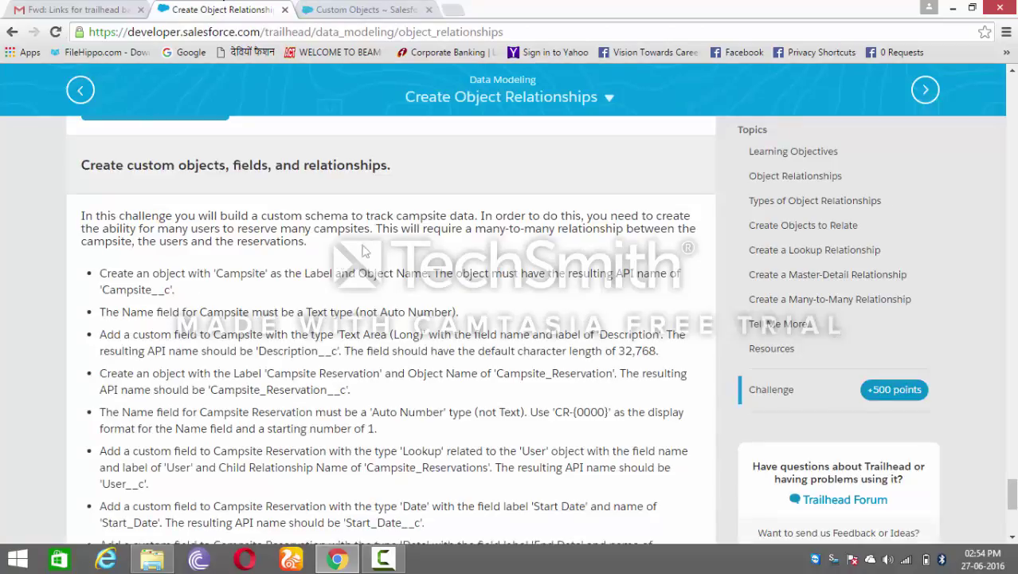
double_click(224, 274)
key("ctrl+c")
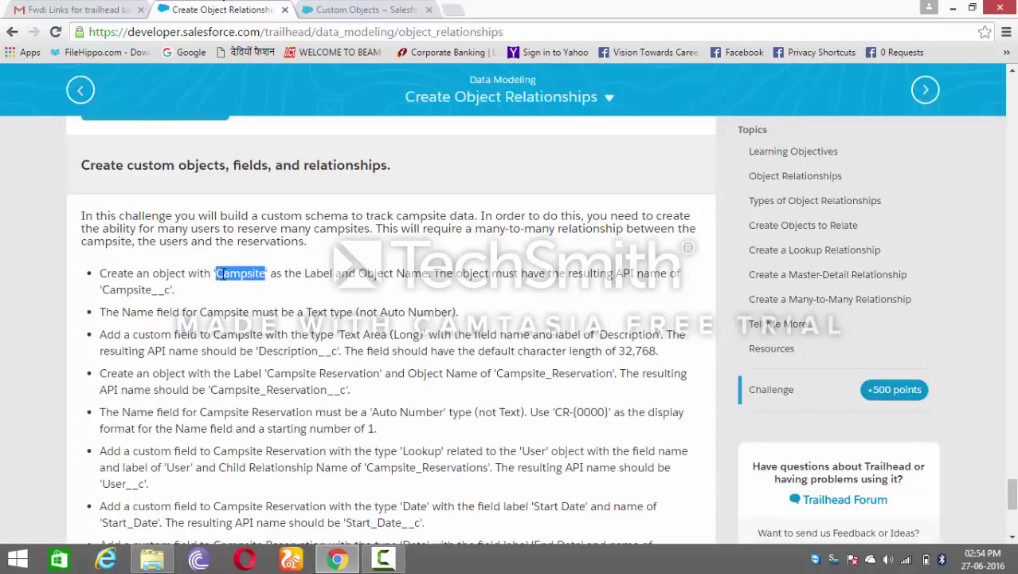
left_click(362, 9)
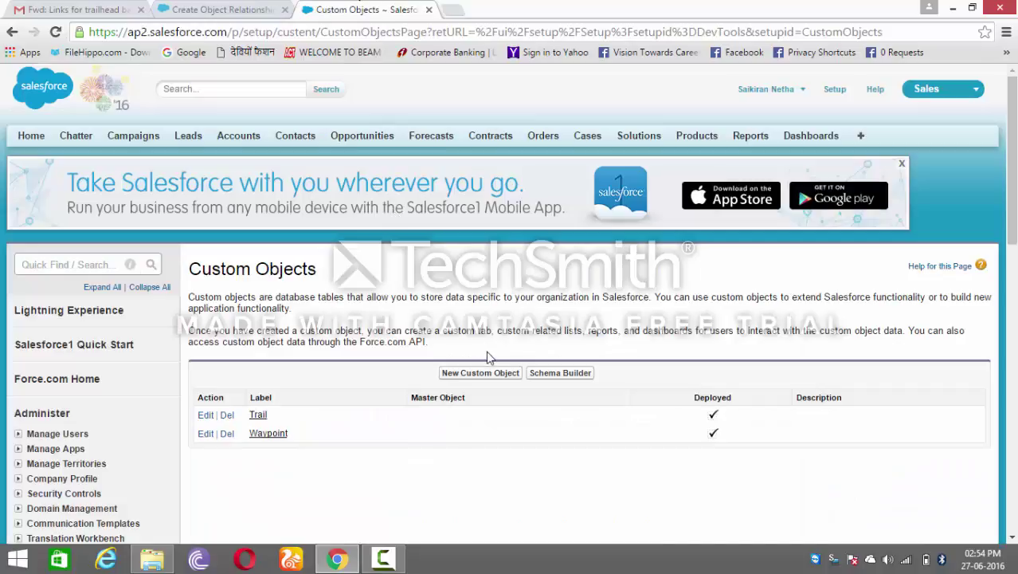
left_click(487, 372)
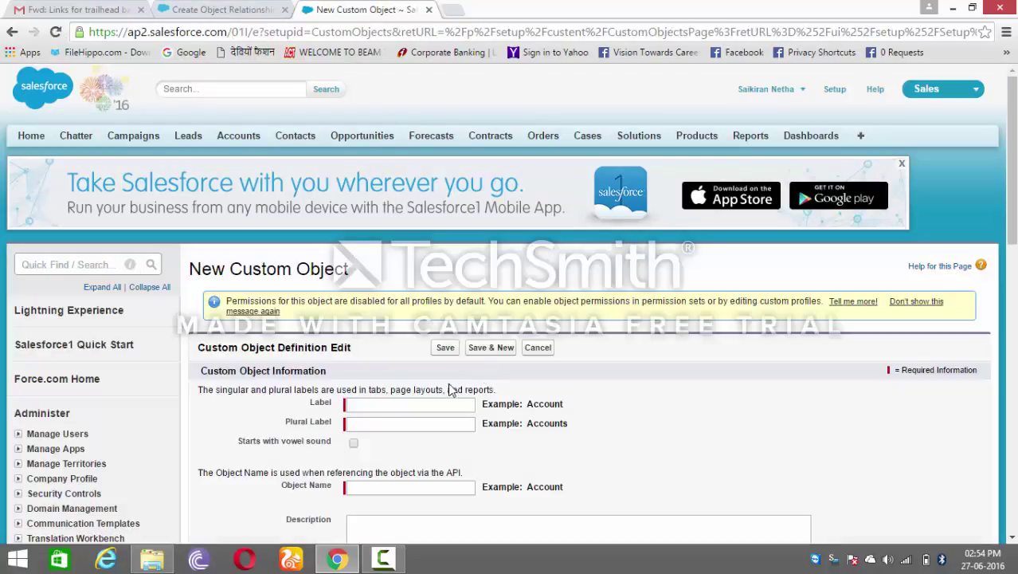
left_click(396, 404)
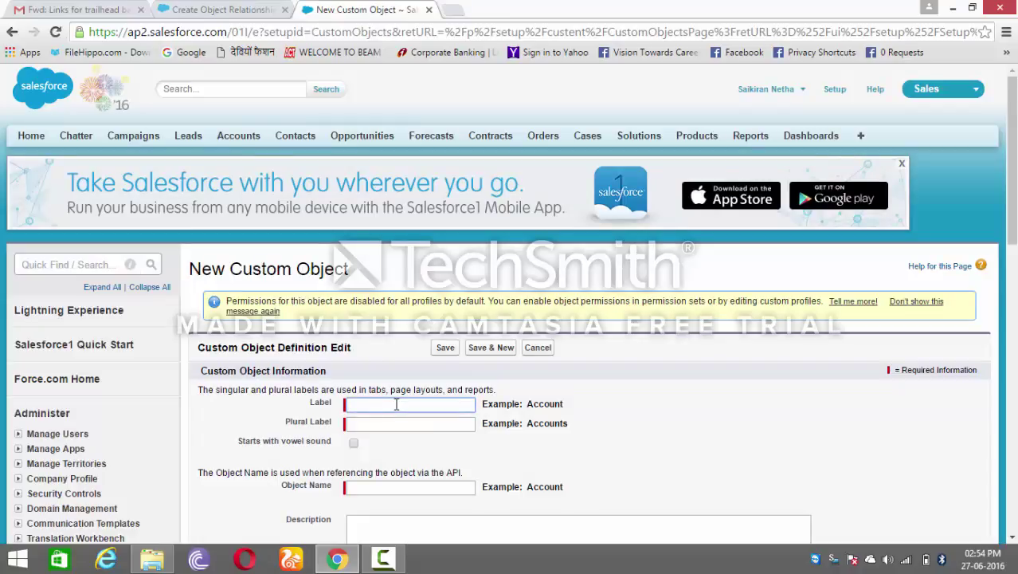
type("Campsite")
left_click(402, 429)
key("ctrl+v")
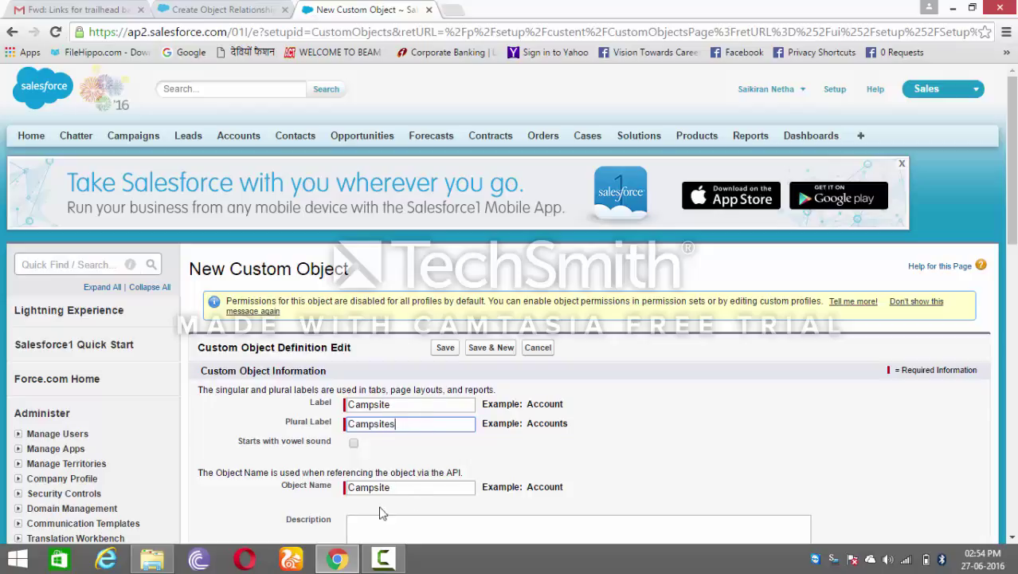
left_click(477, 474)
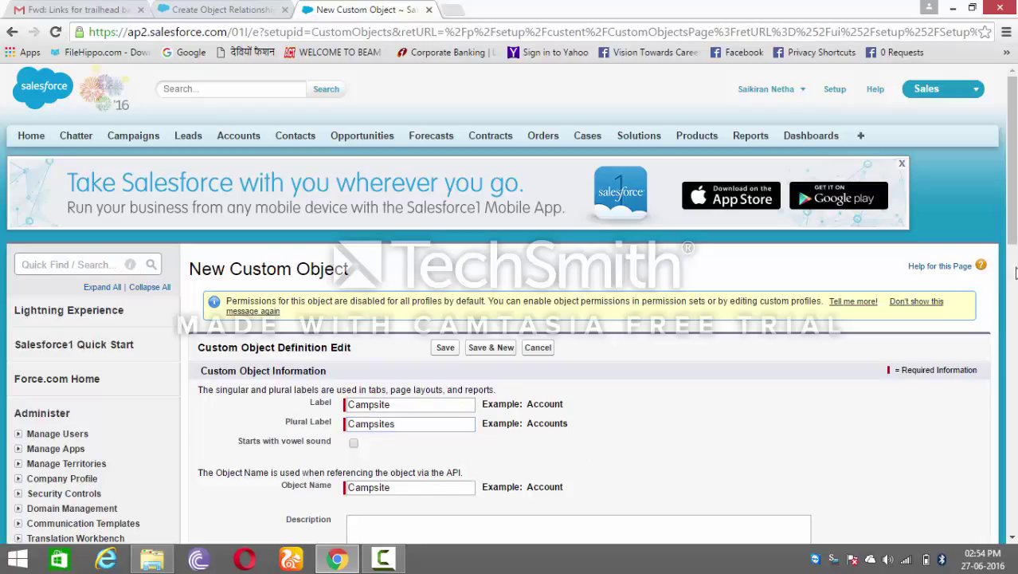
Use Text as the data type of the Campsite Name record field, as the challenge requires, and save the object.
scroll(511, 470, "down", 5)
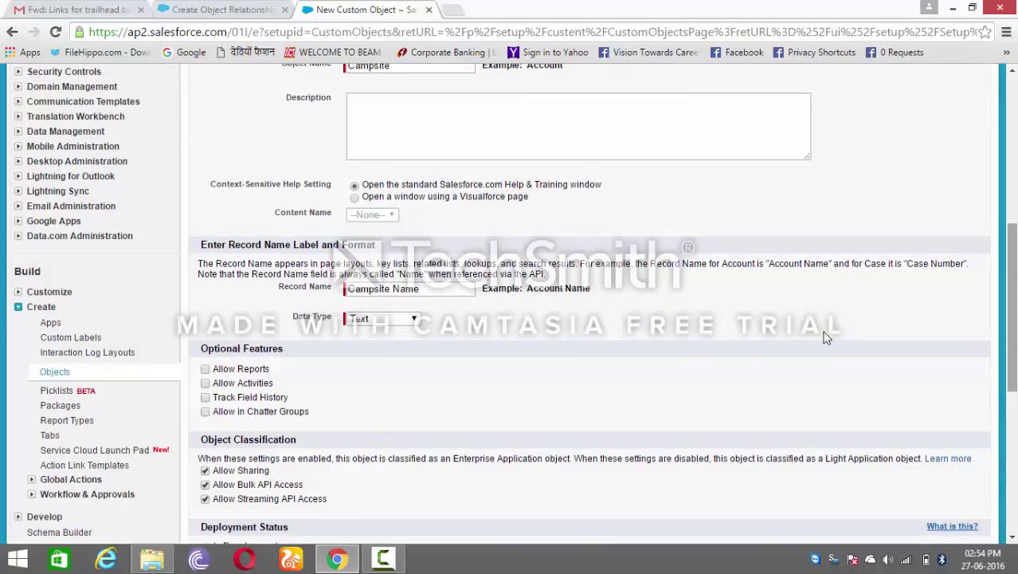
left_click(255, 18)
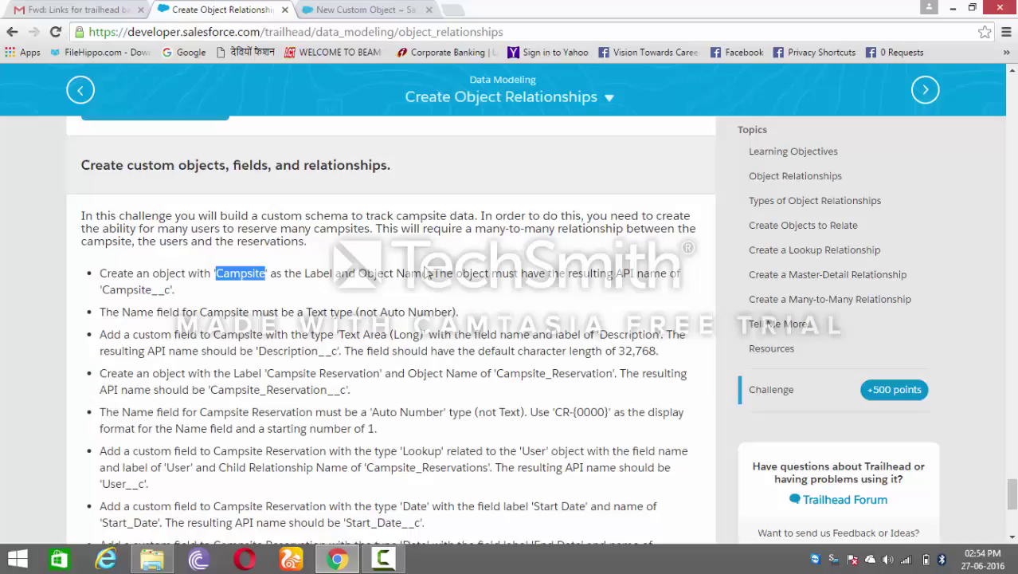
left_click_drag(408, 215, 354, 6)
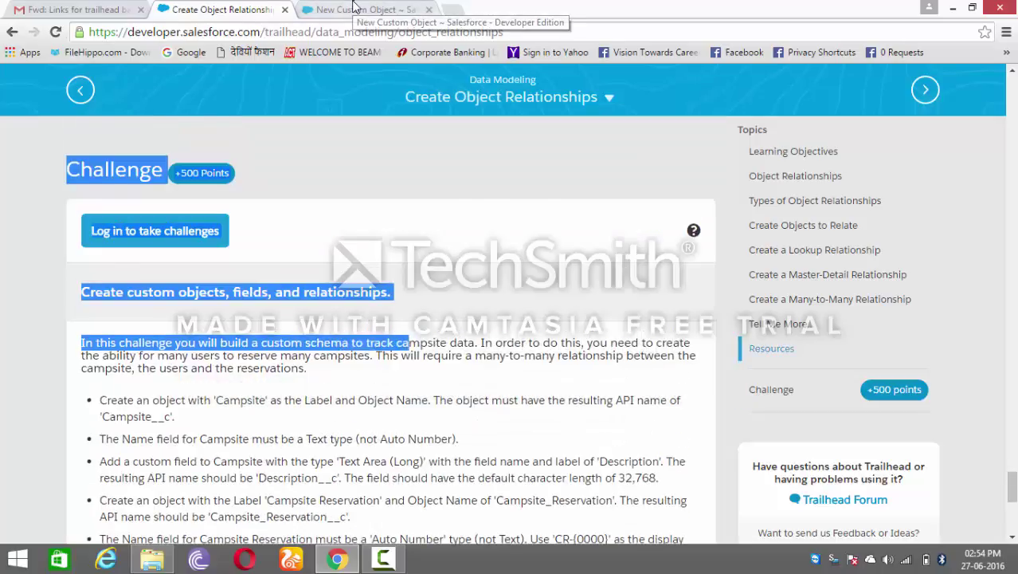
left_click(353, 8)
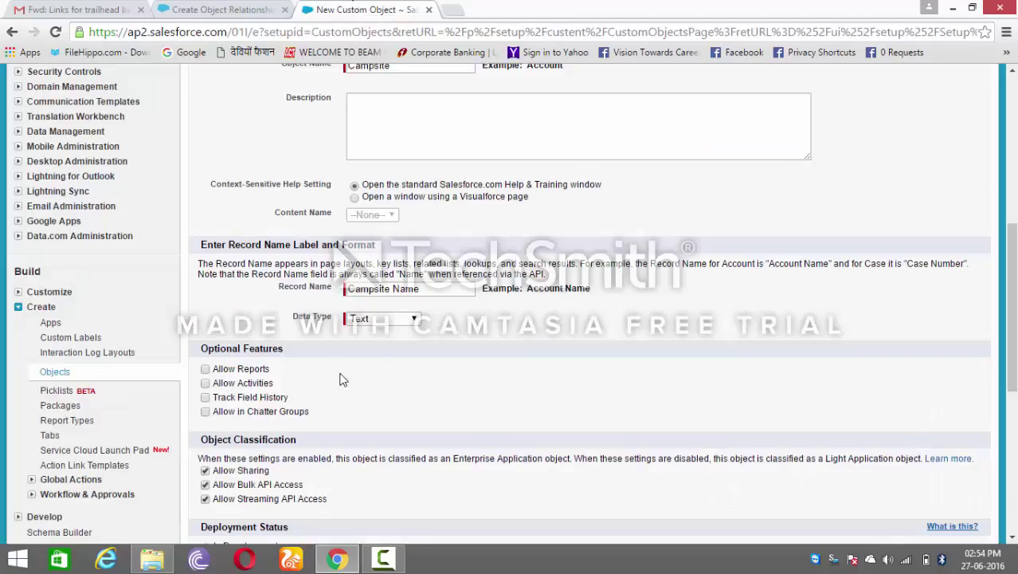
left_click(398, 319)
left_click(392, 332)
scroll(470, 352, "down", 3)
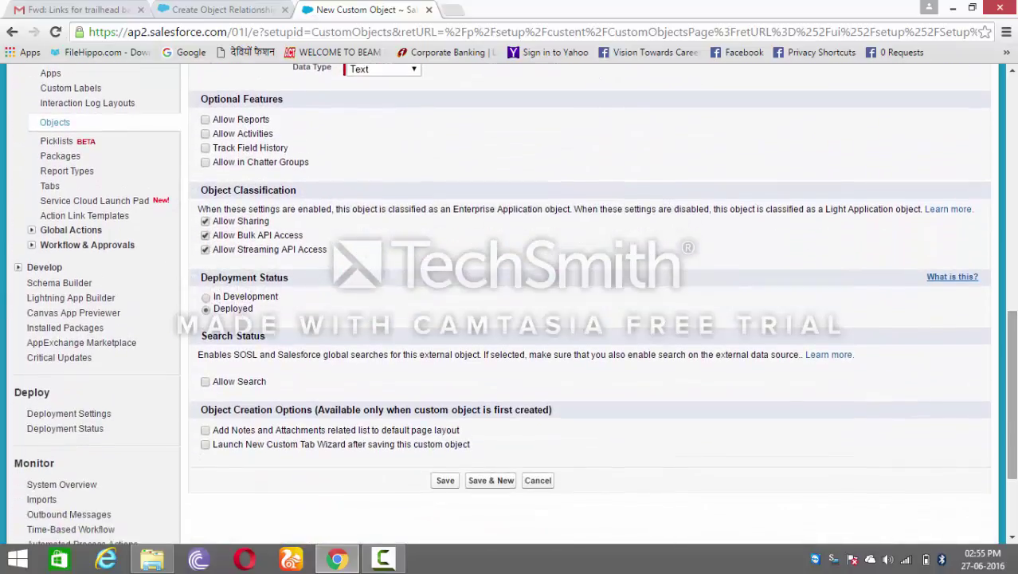
left_click(444, 483)
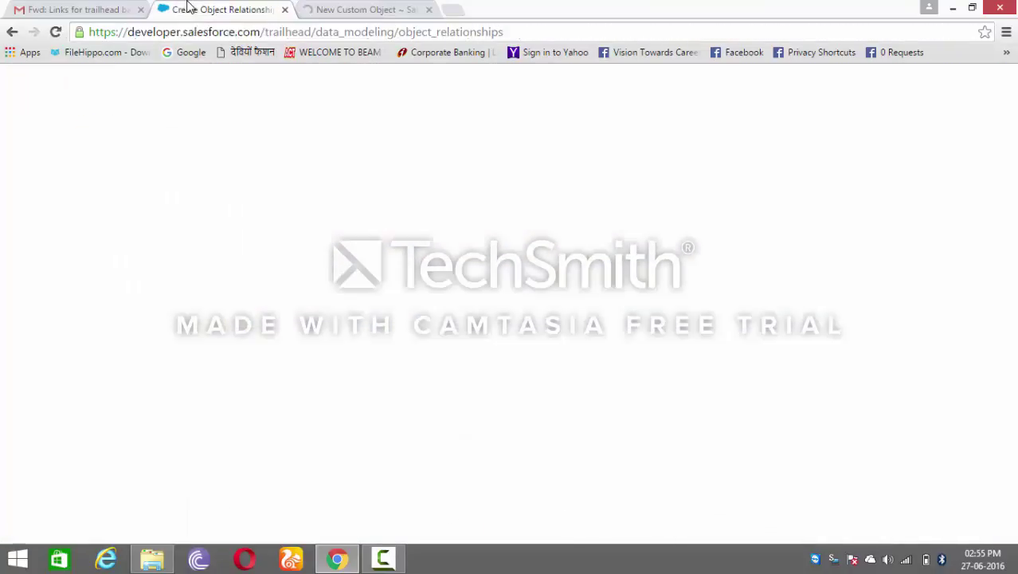
Find the challenge's custom field requirement for Campsite and copy the field name Description from it.
left_click(209, 9)
left_click(227, 429)
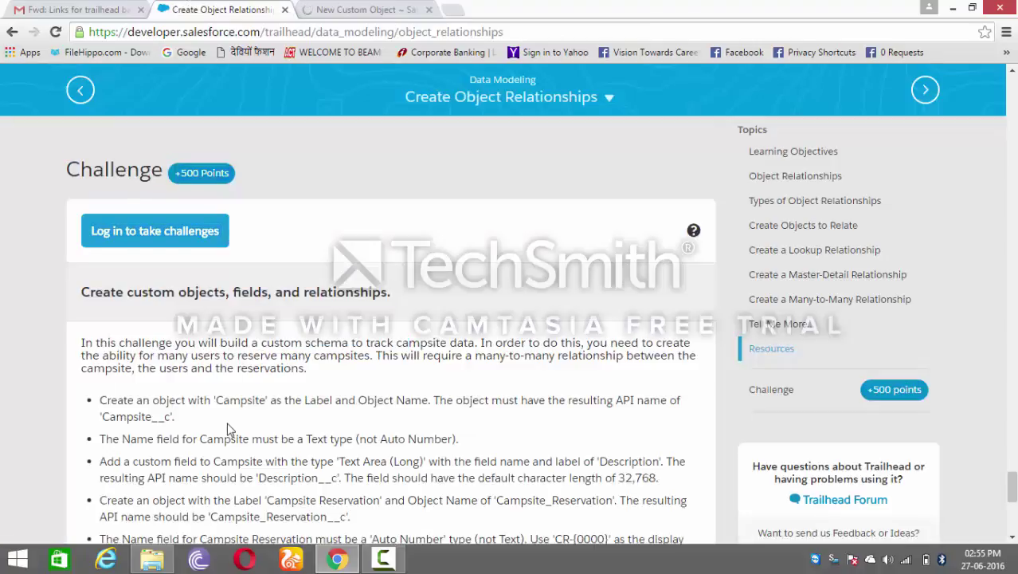
scroll(227, 429, "down", 2)
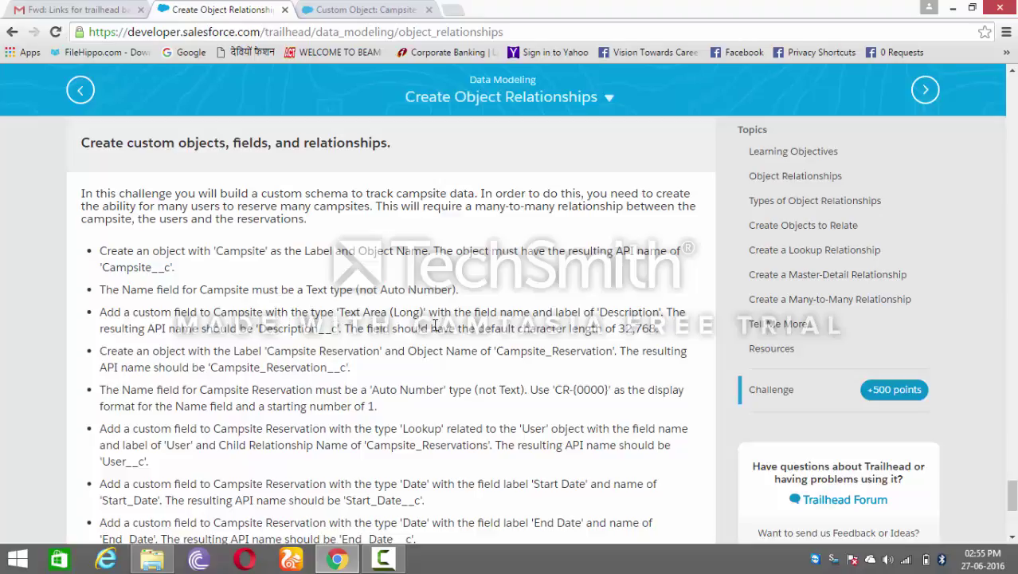
double_click(627, 312)
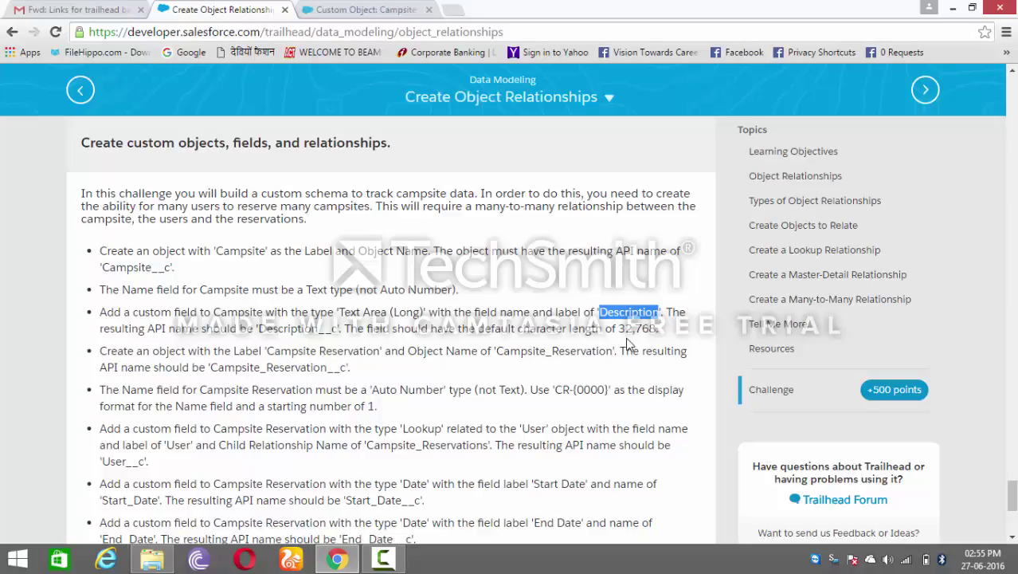
left_click(409, 165)
Start a new custom field on the Campsite object with the data type Text Area (Long).
left_click(340, 10)
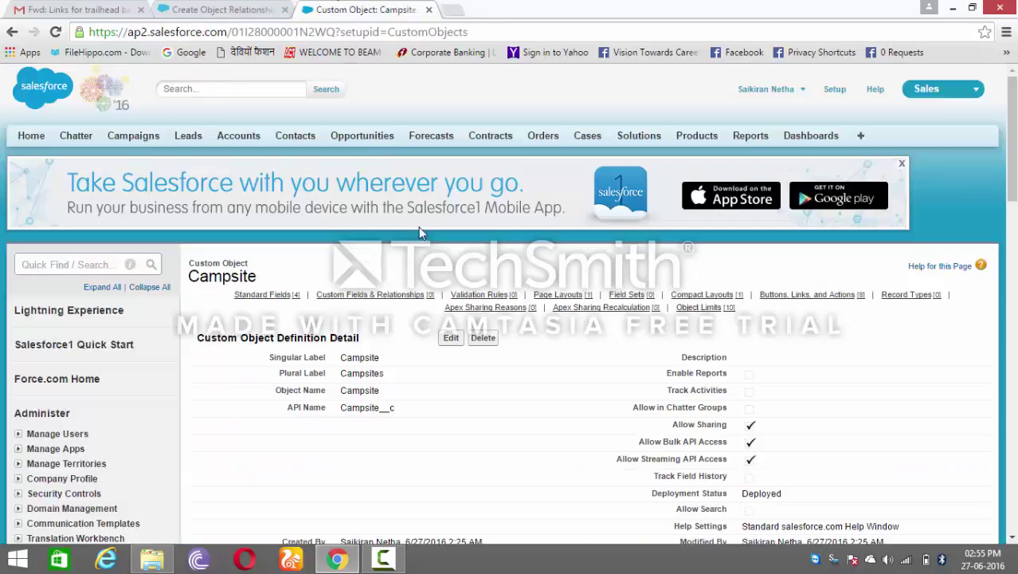
mouse_move(504, 307)
scroll(504, 307, "down", 2)
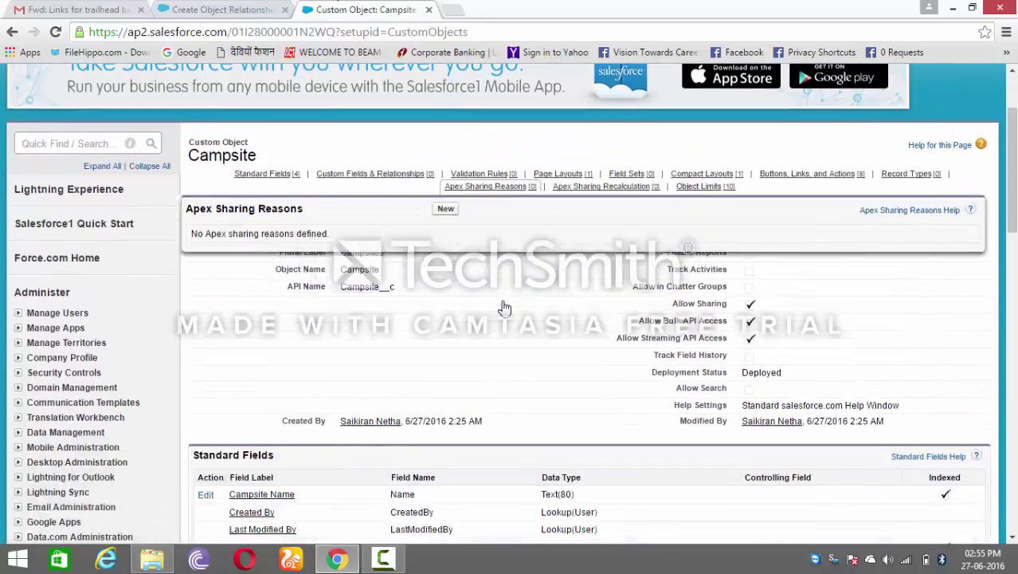
scroll(504, 307, "down", 3)
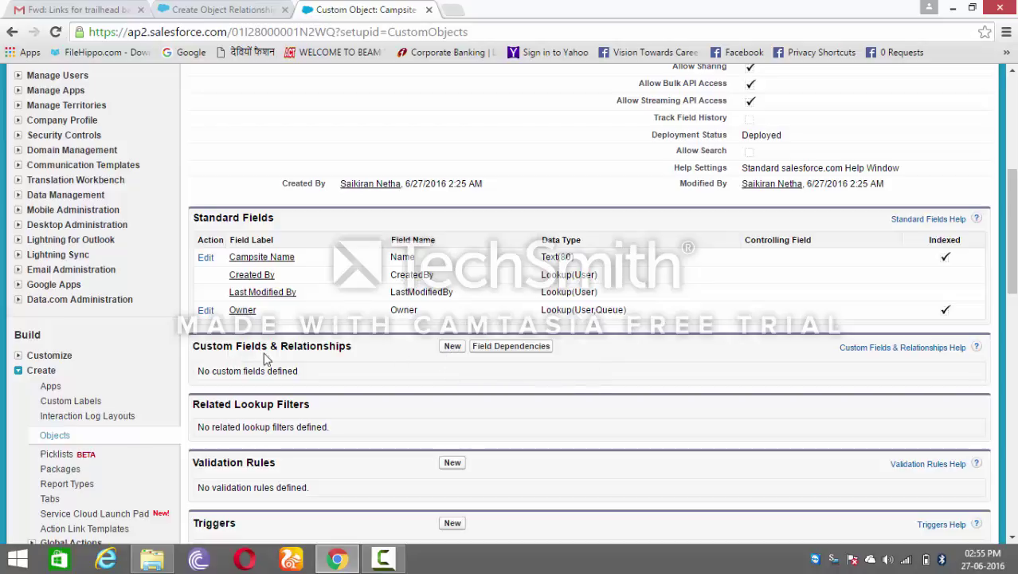
left_click(452, 346)
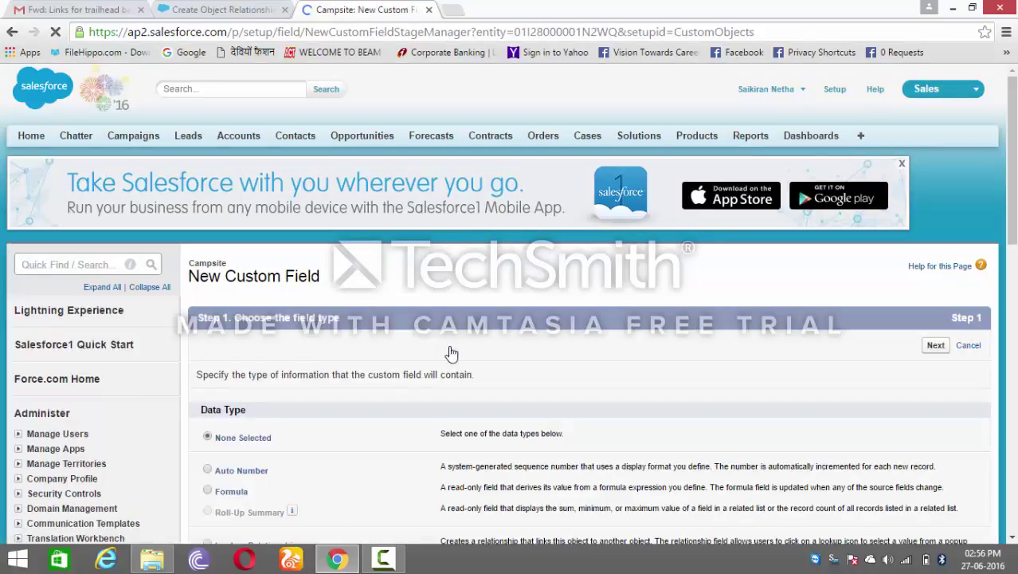
scroll(450, 352, "down", 10)
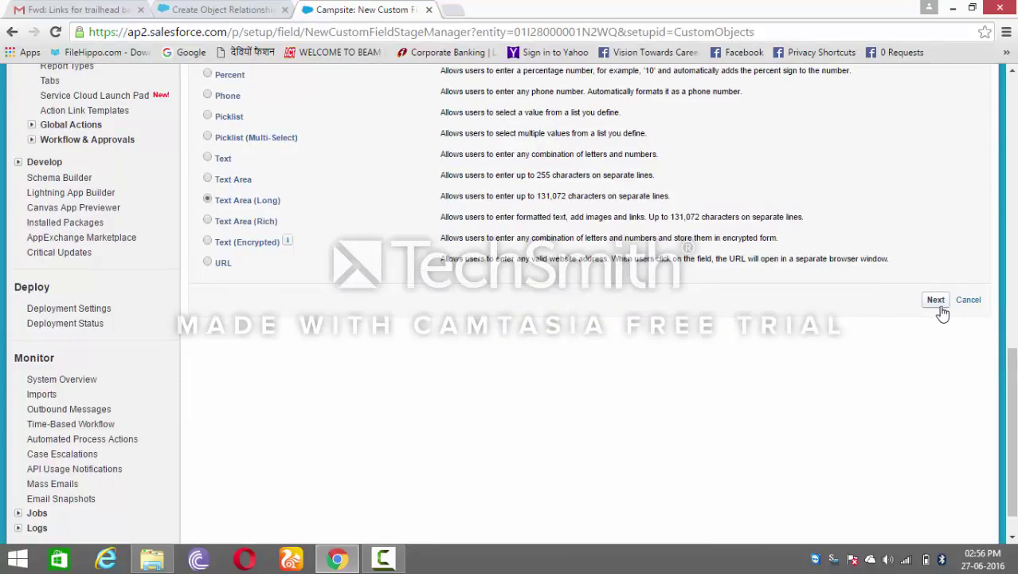
left_click(937, 307)
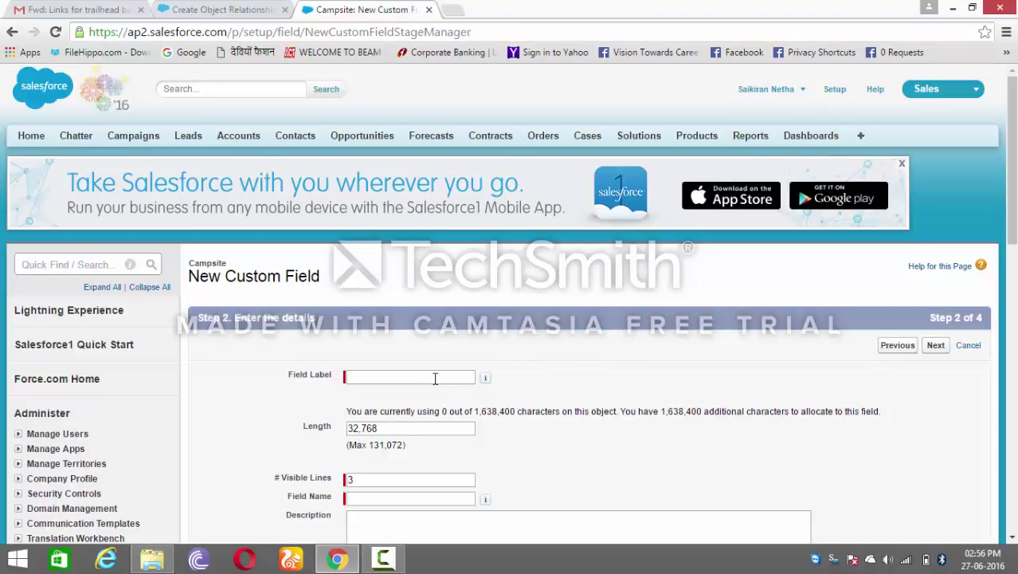
Set the field label and field name to Description and check the details against the challenge requirements.
left_click(436, 377)
type("Description")
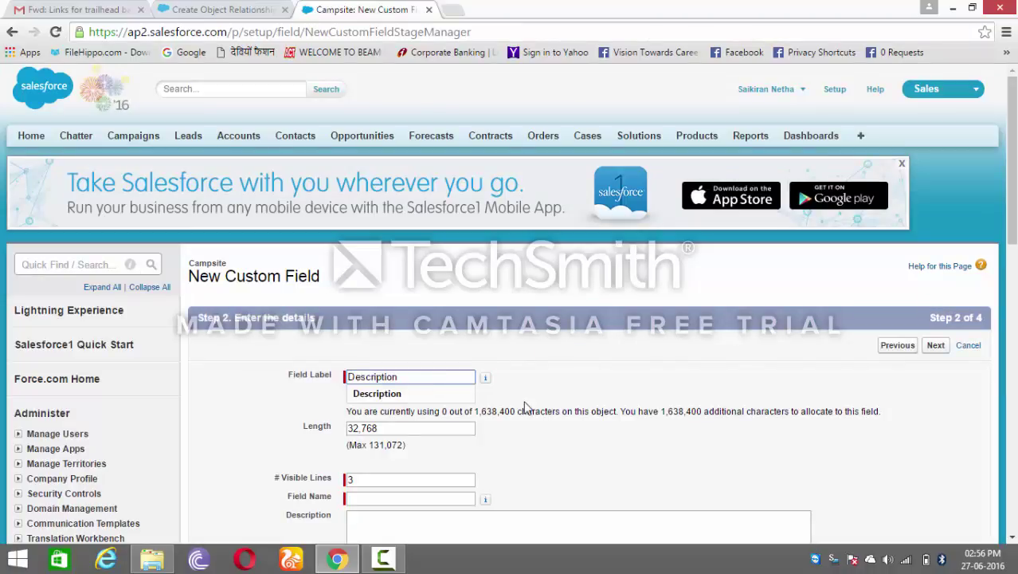
left_click(524, 407)
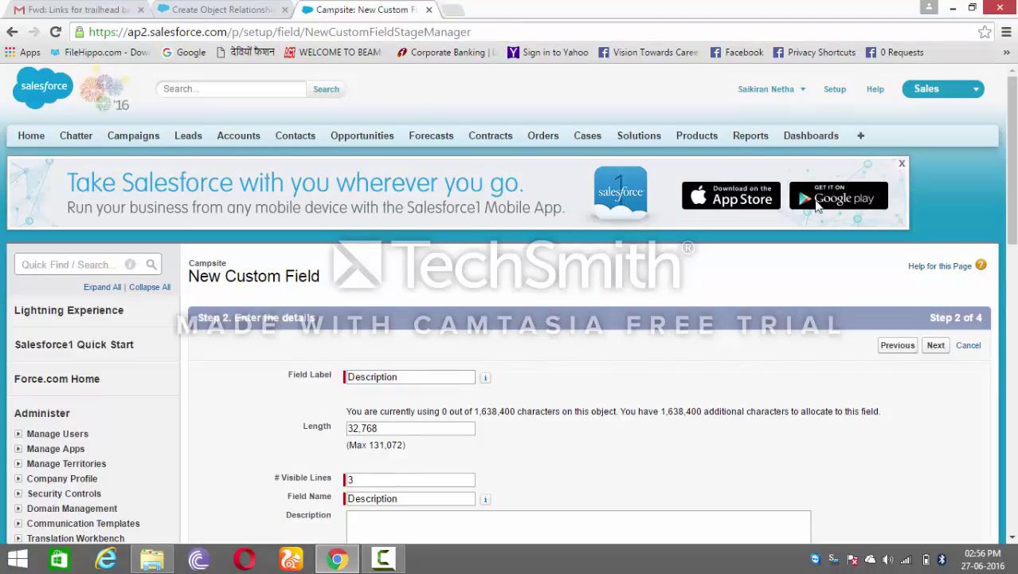
scroll(439, 236, "down", 2)
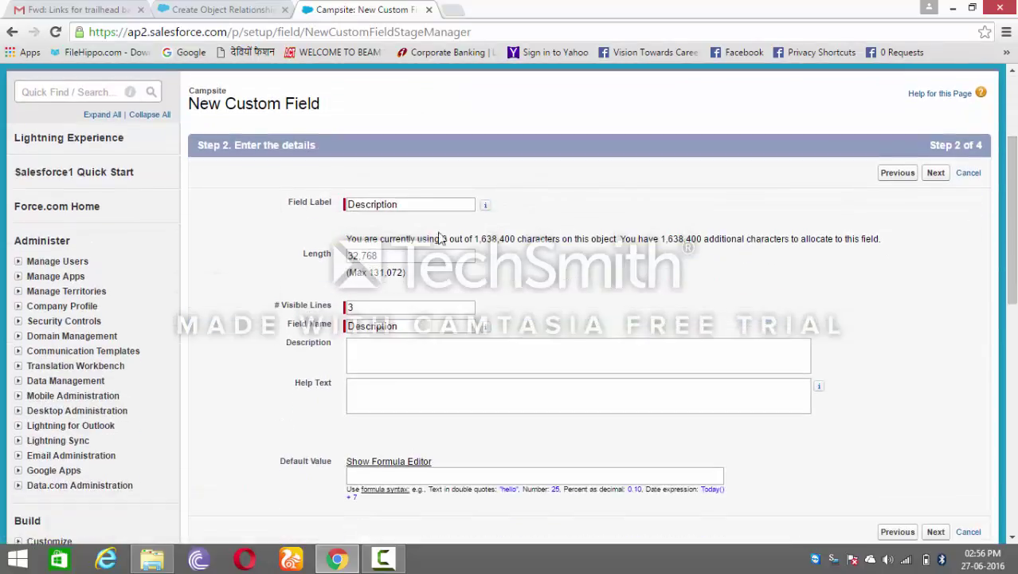
left_click(268, 9)
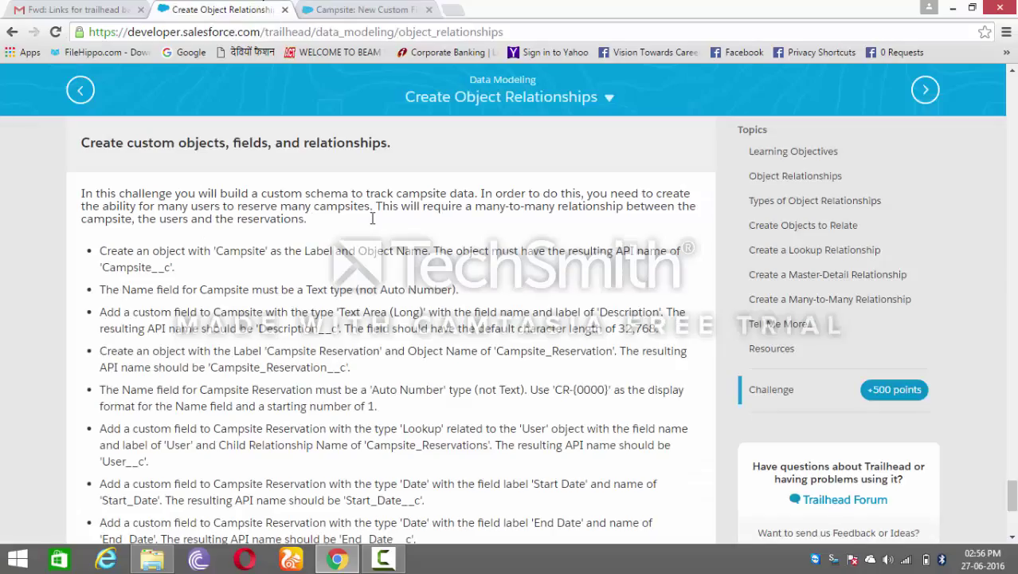
left_click(385, 9)
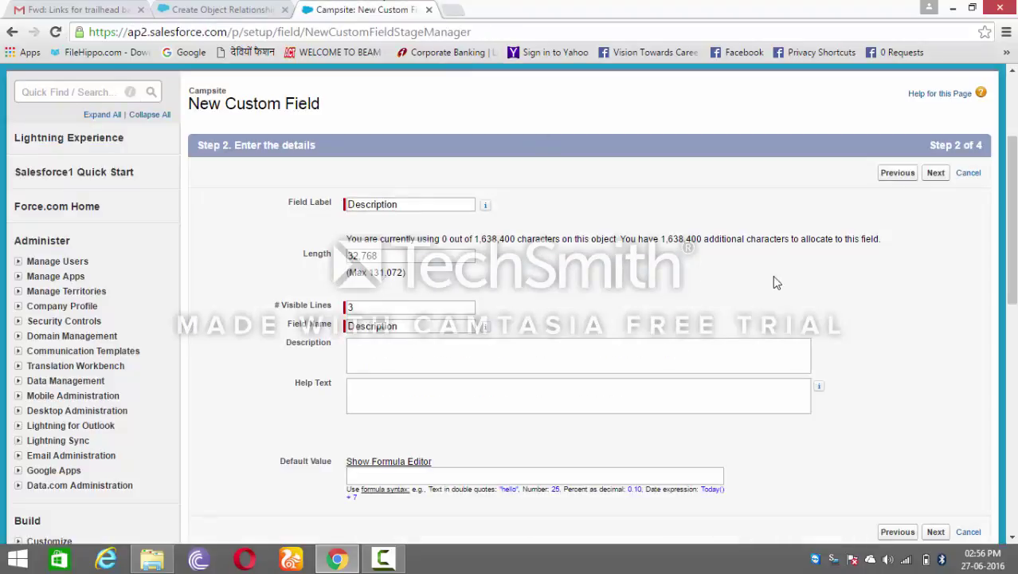
Accept the Description field's details and default field-level security, and continue to the page layout assignment.
left_click(936, 173)
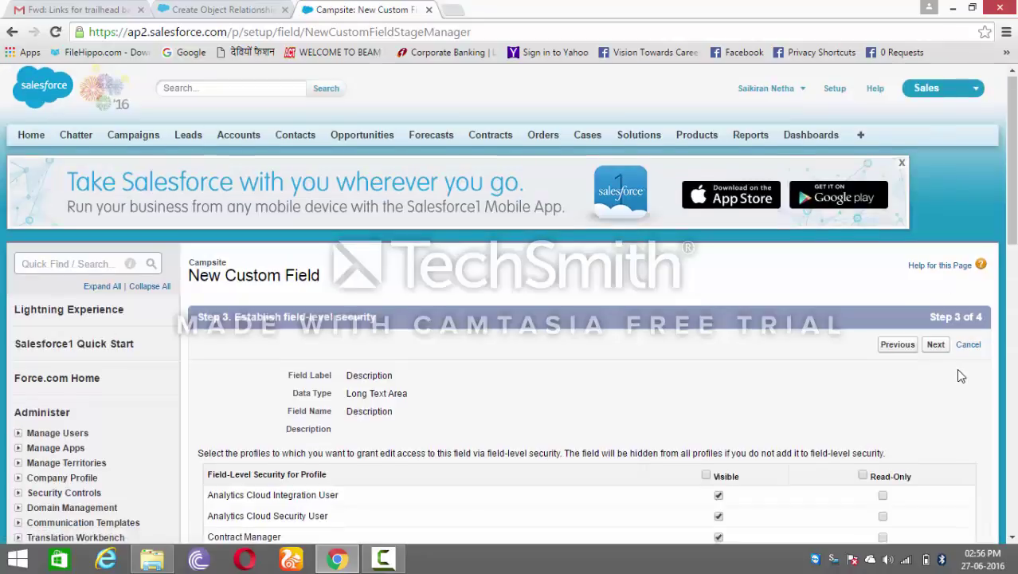
scroll(959, 371, "down", 2)
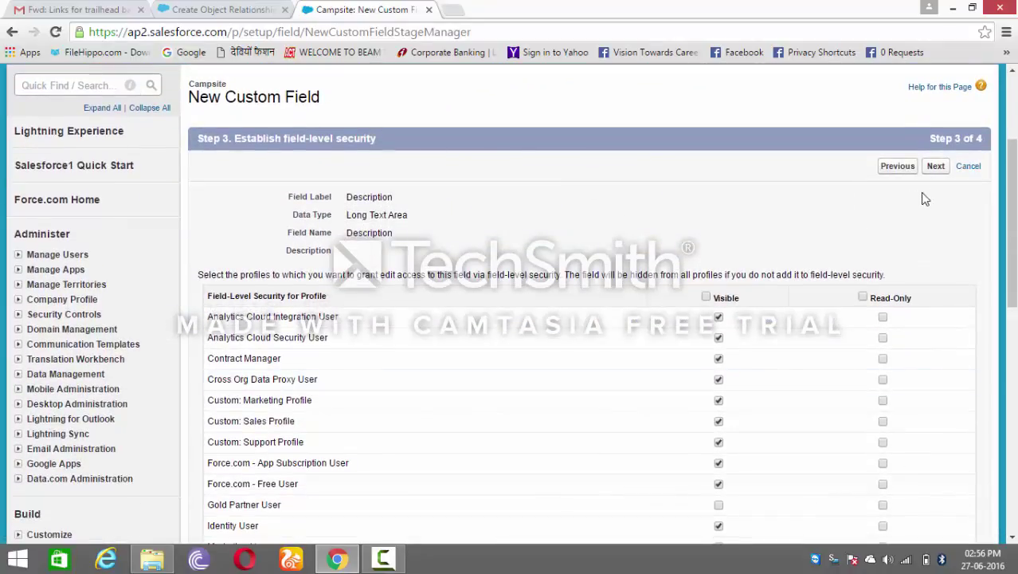
left_click(934, 169)
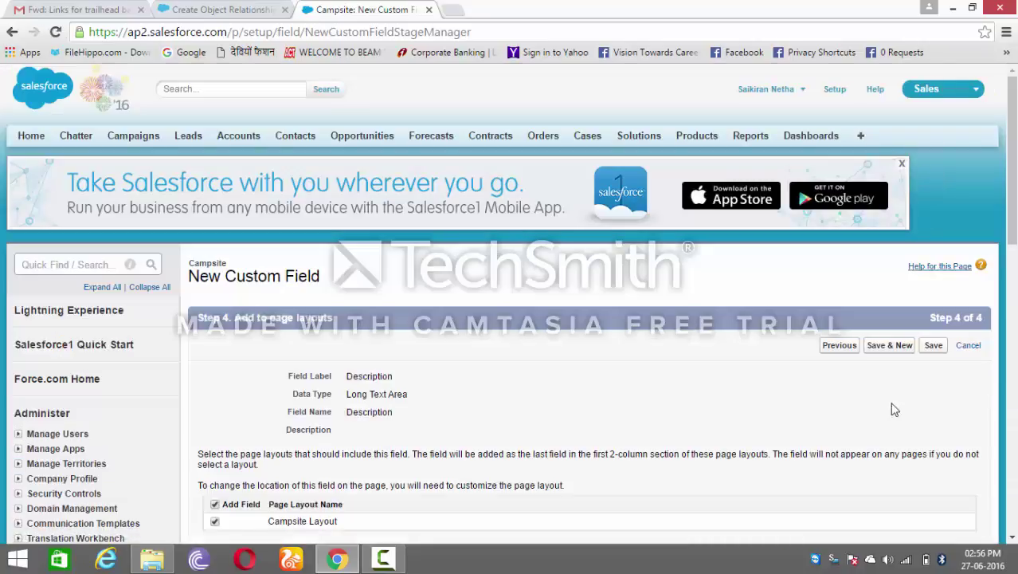
Save the Description field with the Campsite Layout and check it among the Campsite object's custom fields.
left_click(929, 350)
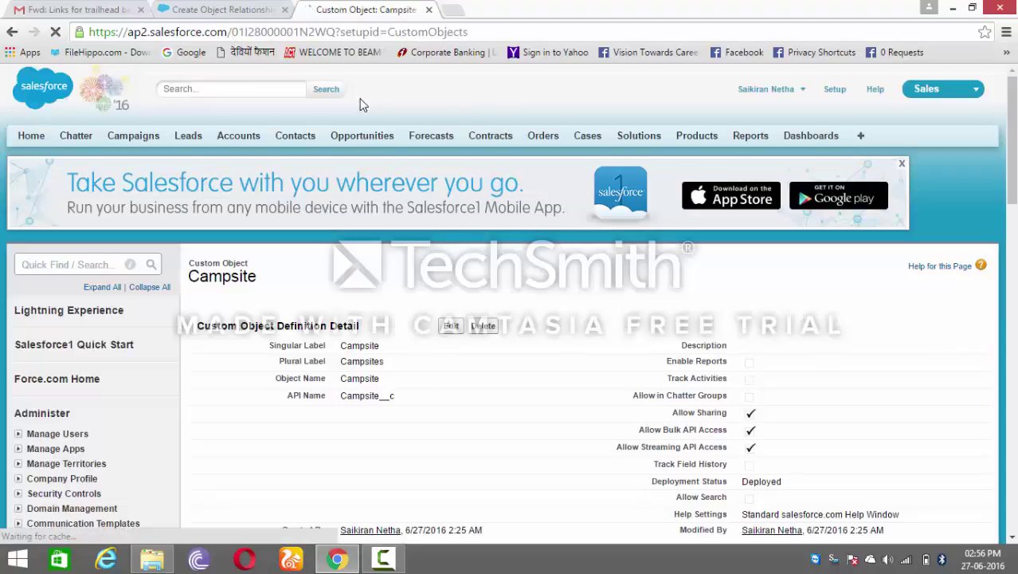
scroll(359, 100, "down", 3)
scroll(359, 99, "down", 3)
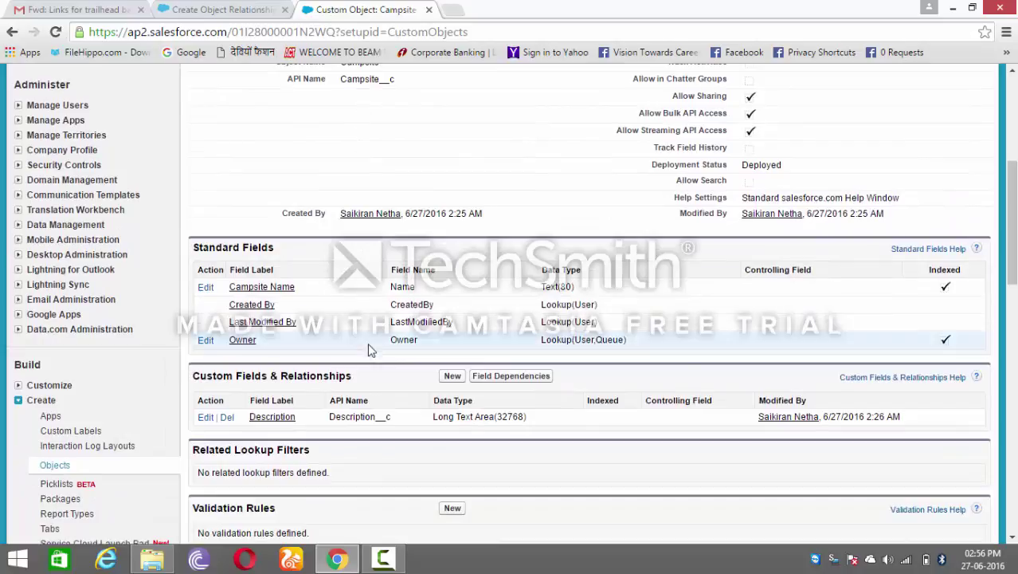
Find the challenge's requirement for the second custom object and copy its label Campsite Reservation.
left_click(223, 9)
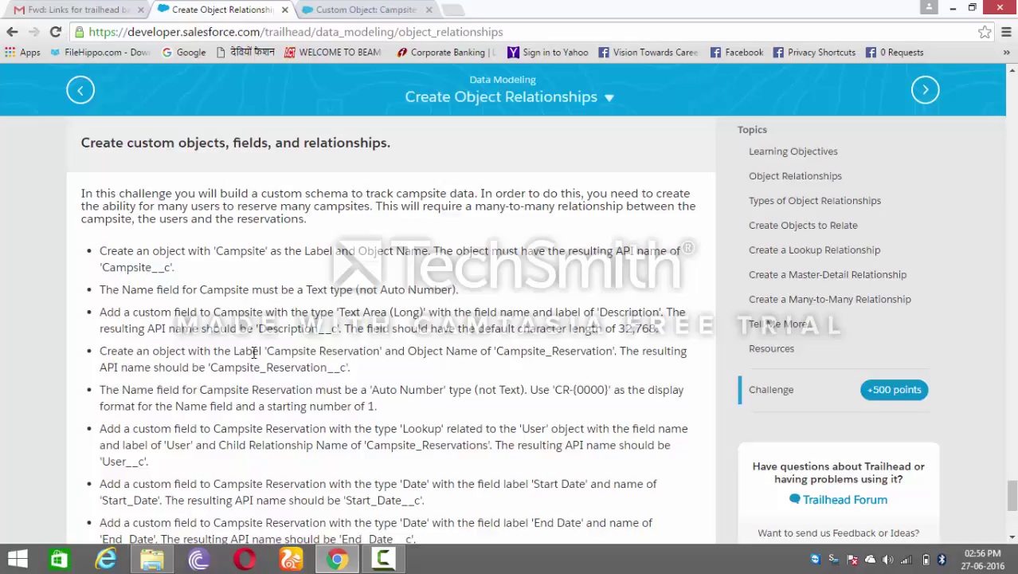
left_click_drag(269, 352, 377, 353)
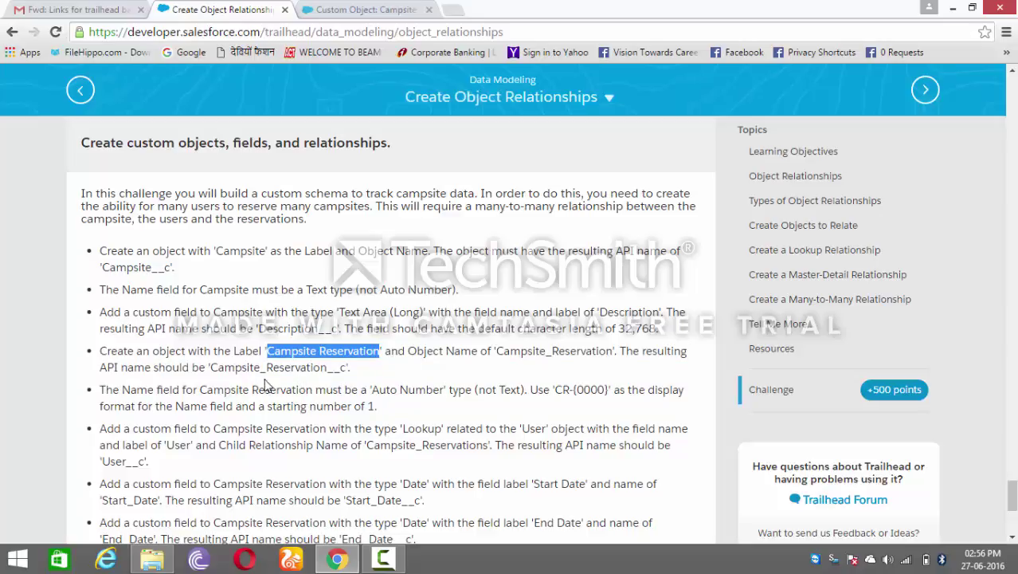
left_click(372, 8)
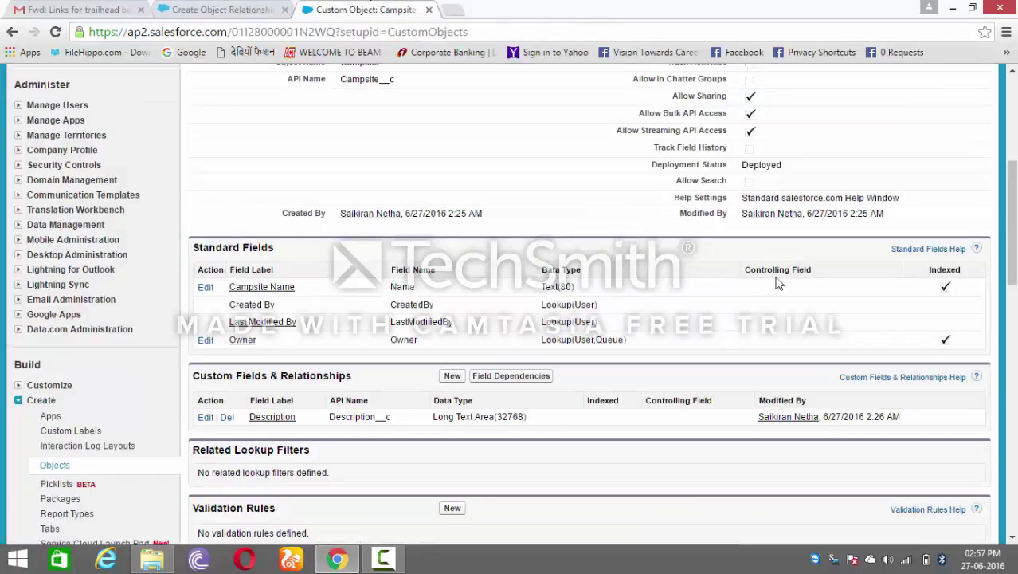
Go to the list of custom objects in Setup and start a new custom object.
scroll(882, 119, "up", 5)
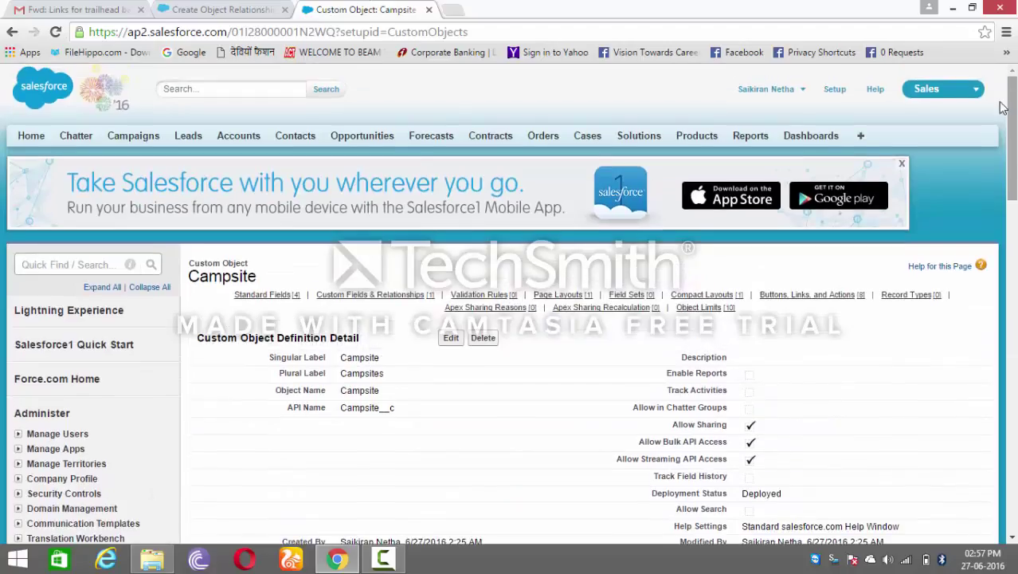
left_click(833, 90)
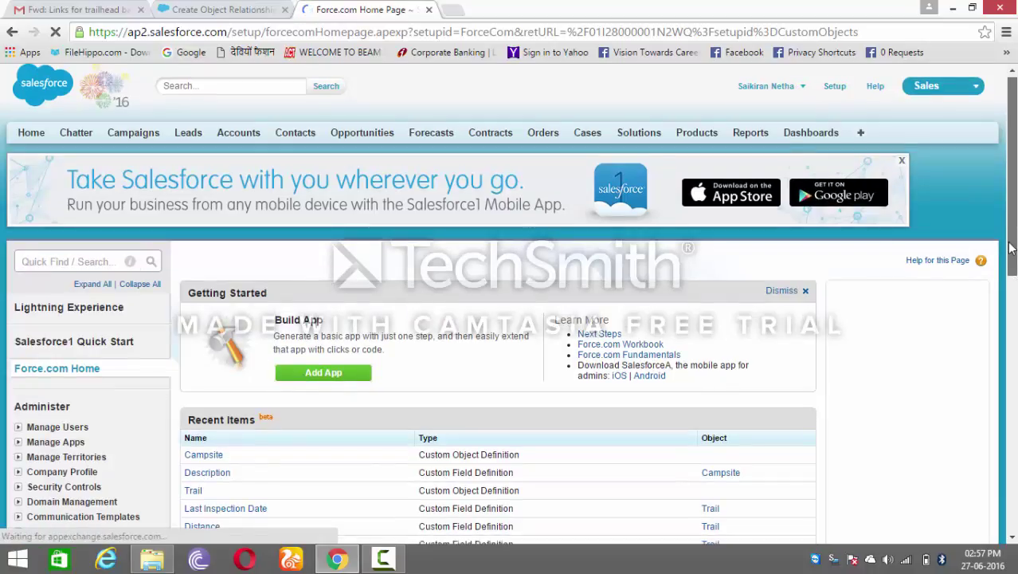
scroll(1013, 285, "down", 3)
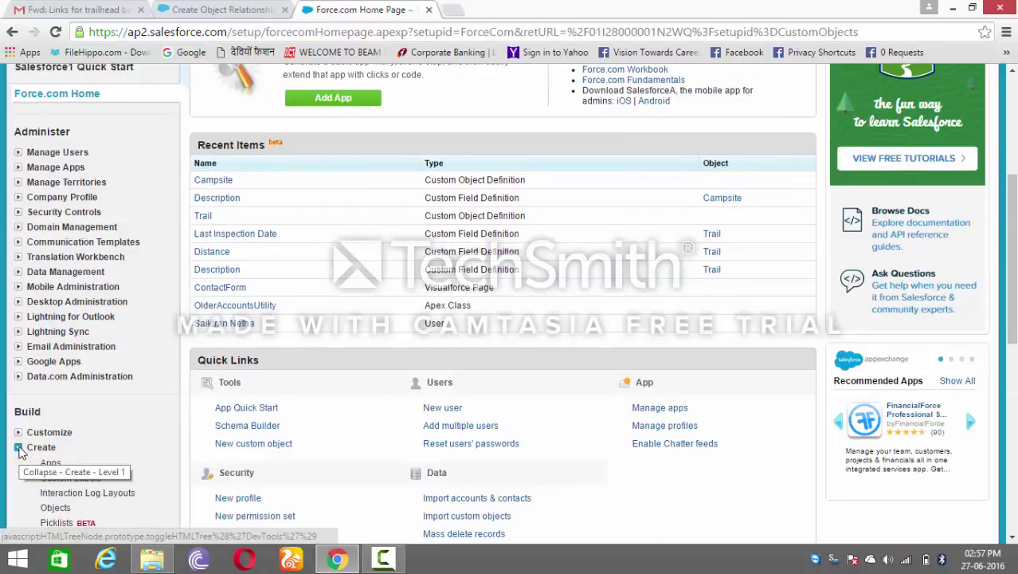
scroll(24, 447, "down", 3)
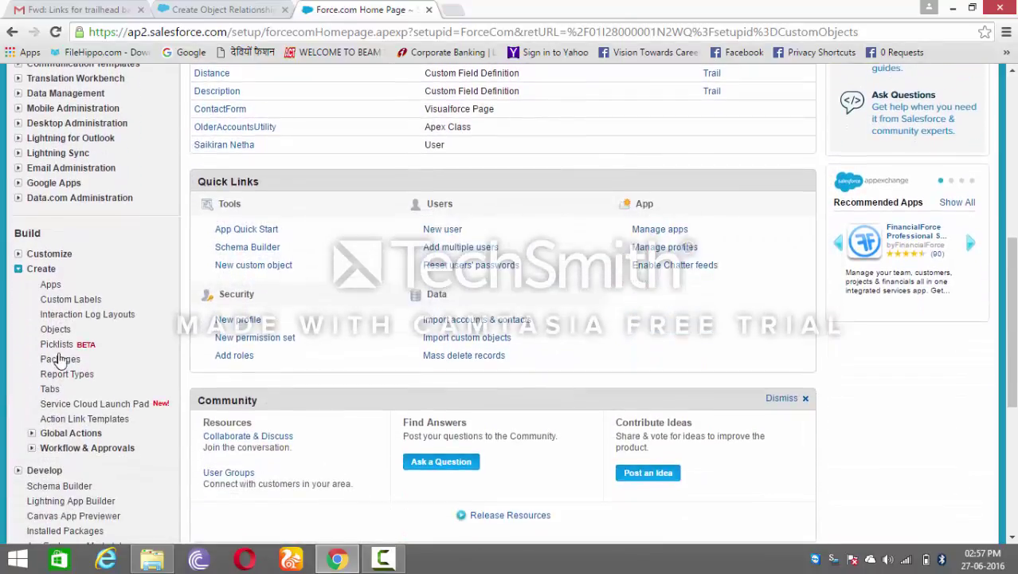
left_click(49, 329)
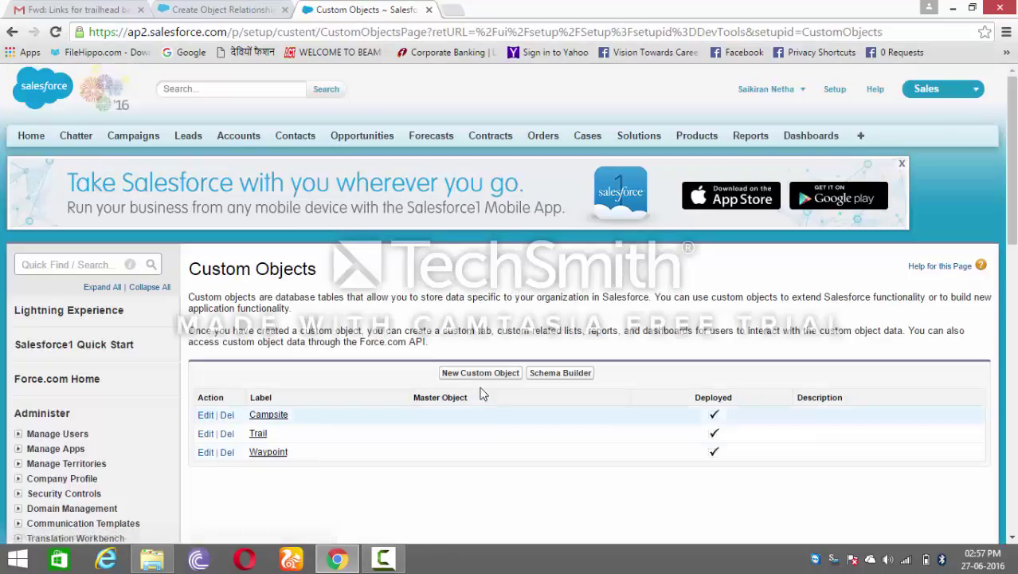
left_click(472, 379)
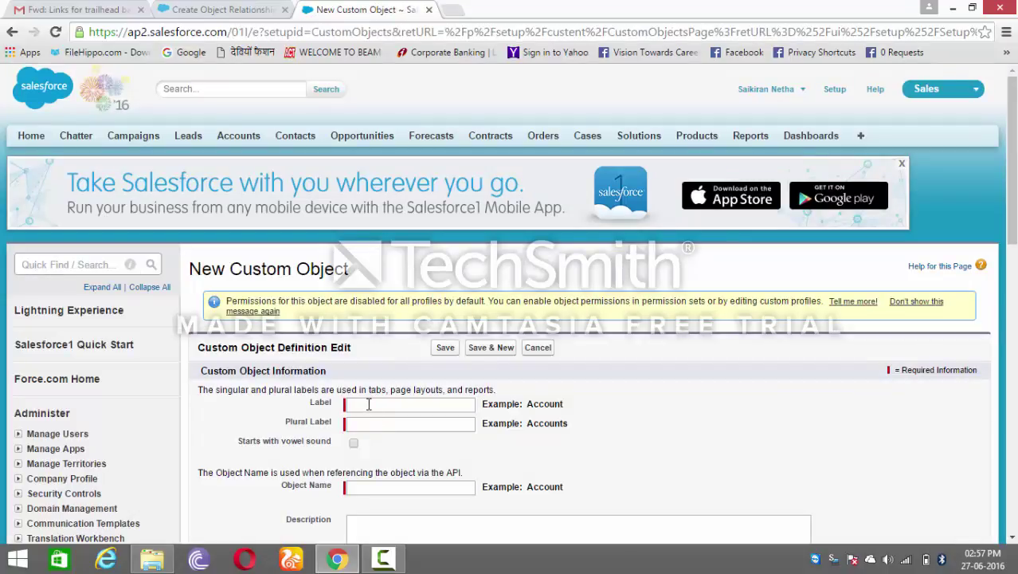
Set the new object's label to Campsite Reservation and its plural label to Campsite Reservations.
left_click(369, 404)
type("Campsite Reservation")
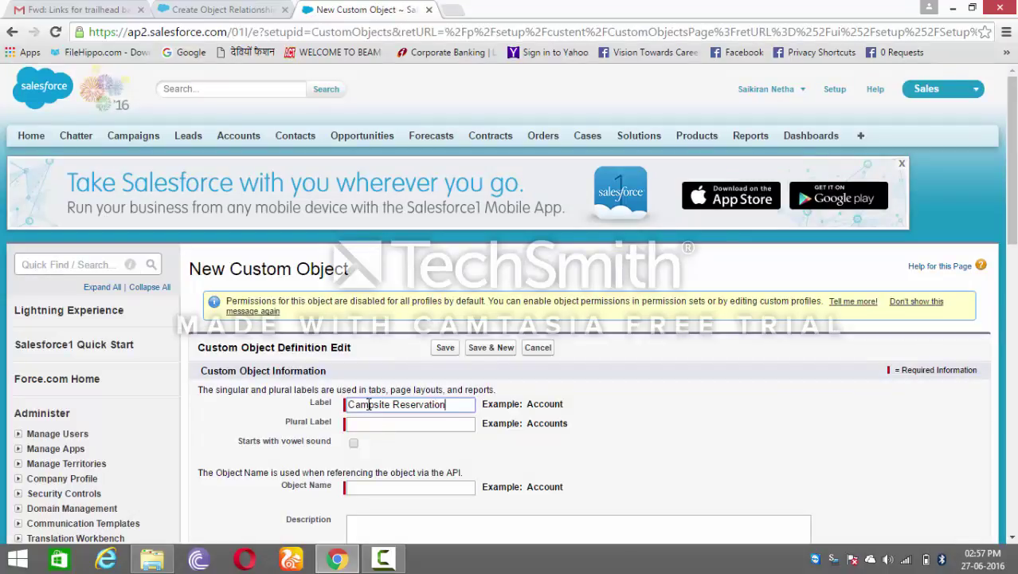
left_click(518, 406)
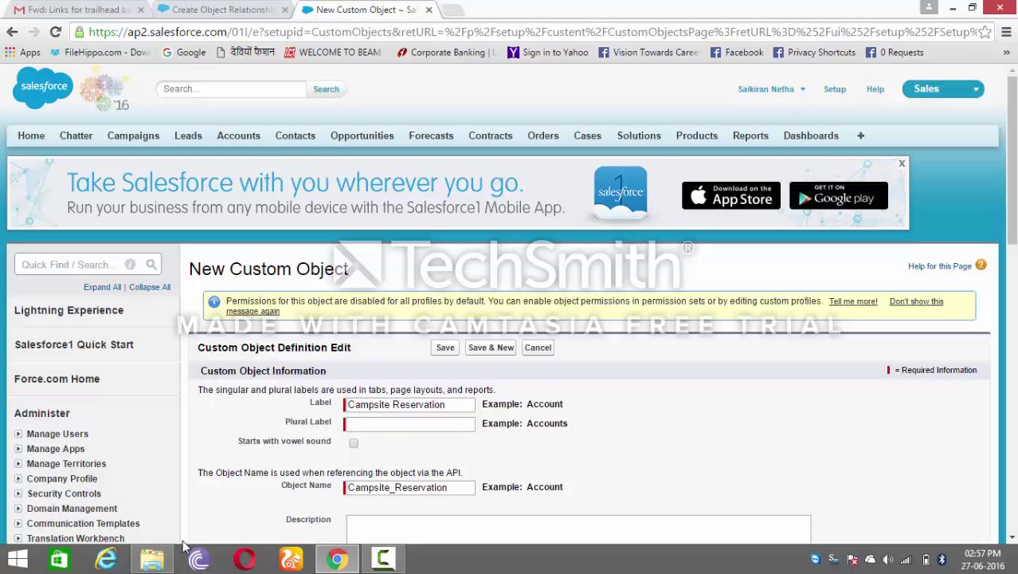
left_click(374, 425)
type("Campsite Reservation")
type("s")
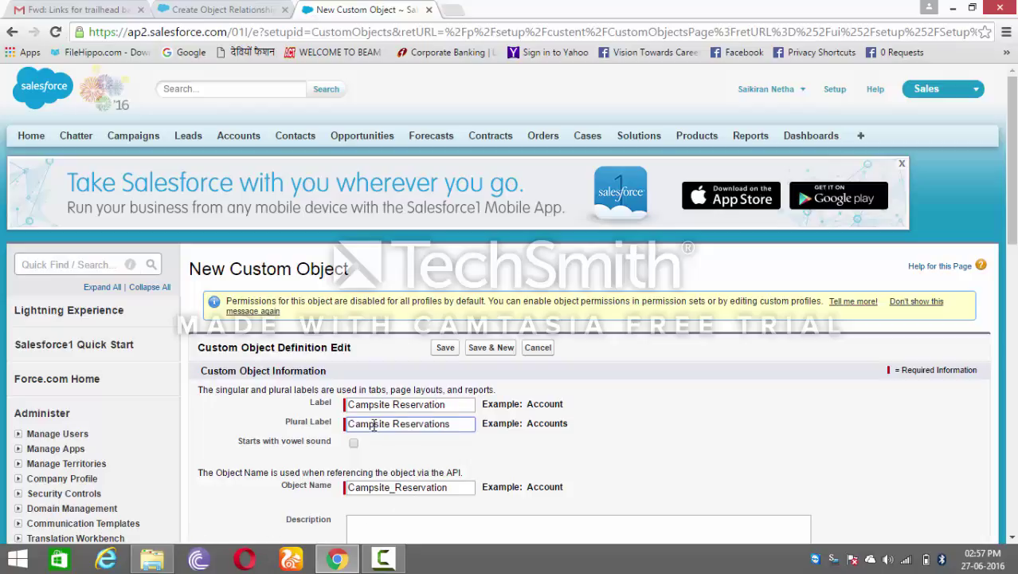
Check the challenge's Name field requirement for Campsite Reservation and set the record name's data type to Auto Number.
scroll(1010, 160, "down", 3)
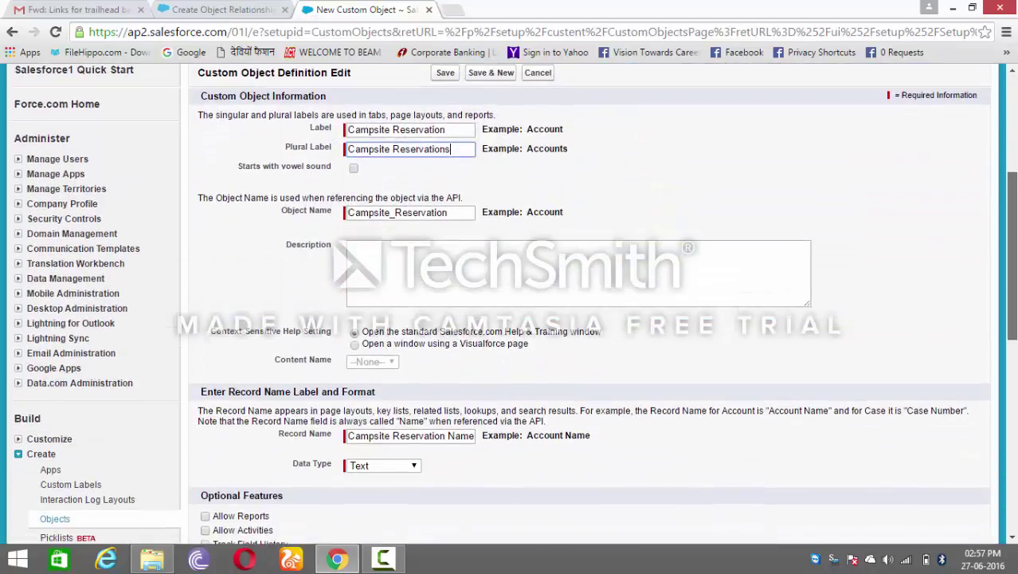
scroll(1010, 239, "down", 2)
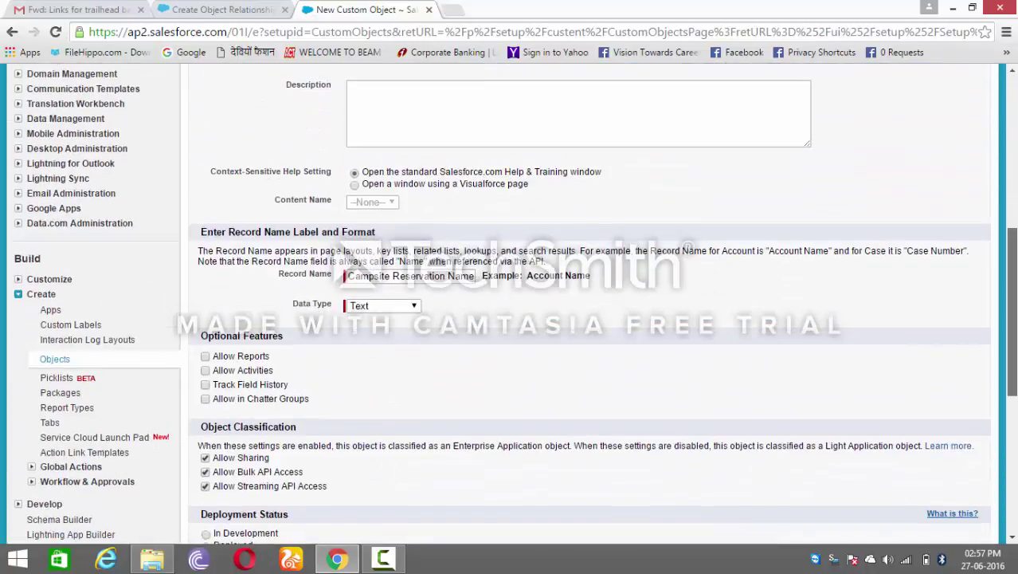
left_click(223, 10)
left_click(135, 428)
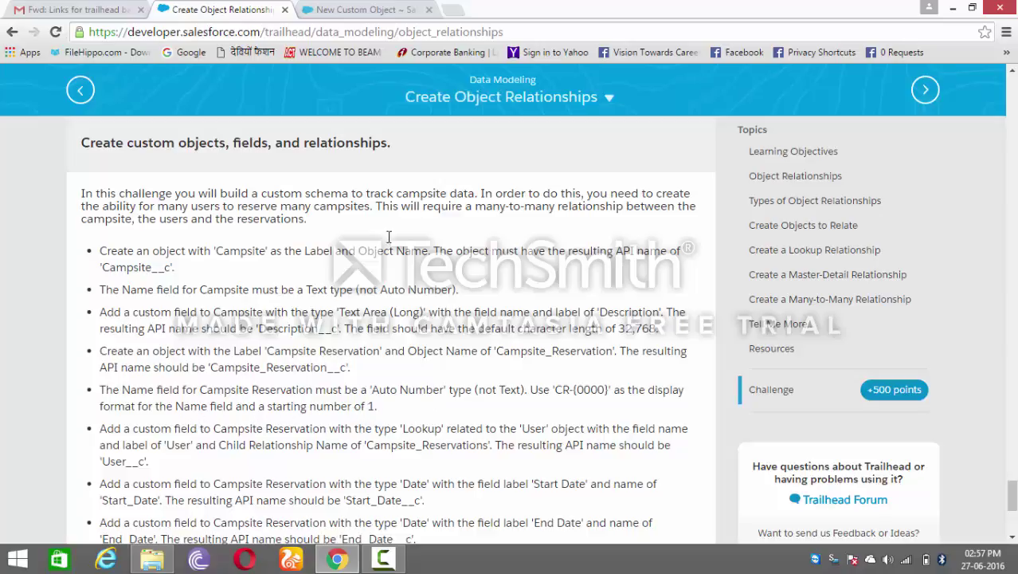
left_click(368, 6)
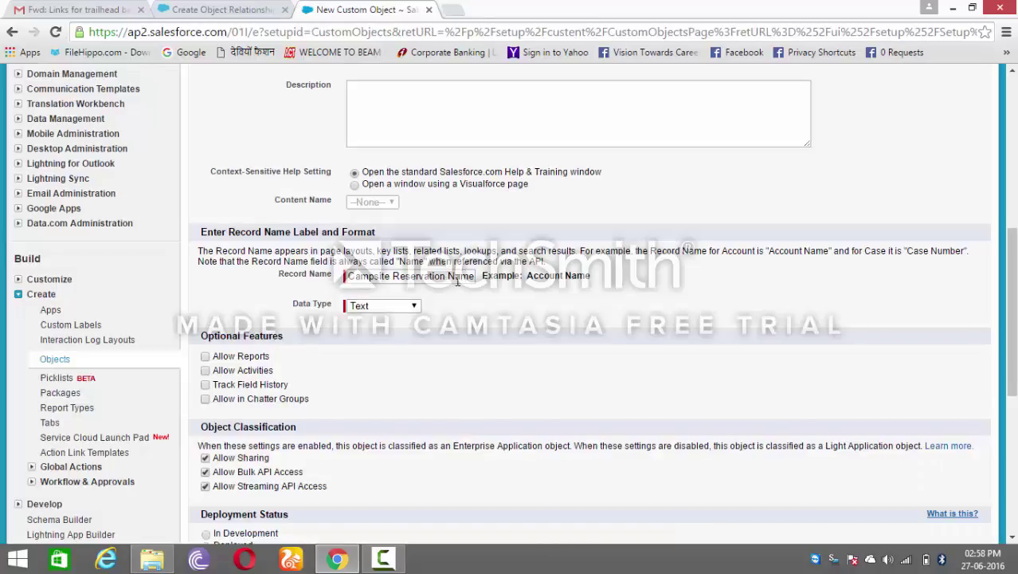
left_click(415, 306)
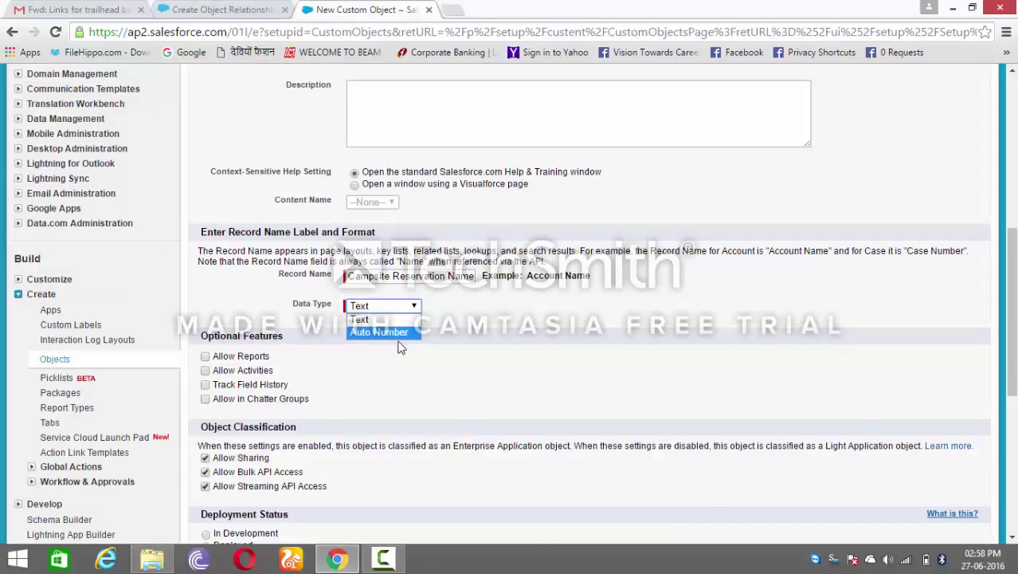
left_click(395, 333)
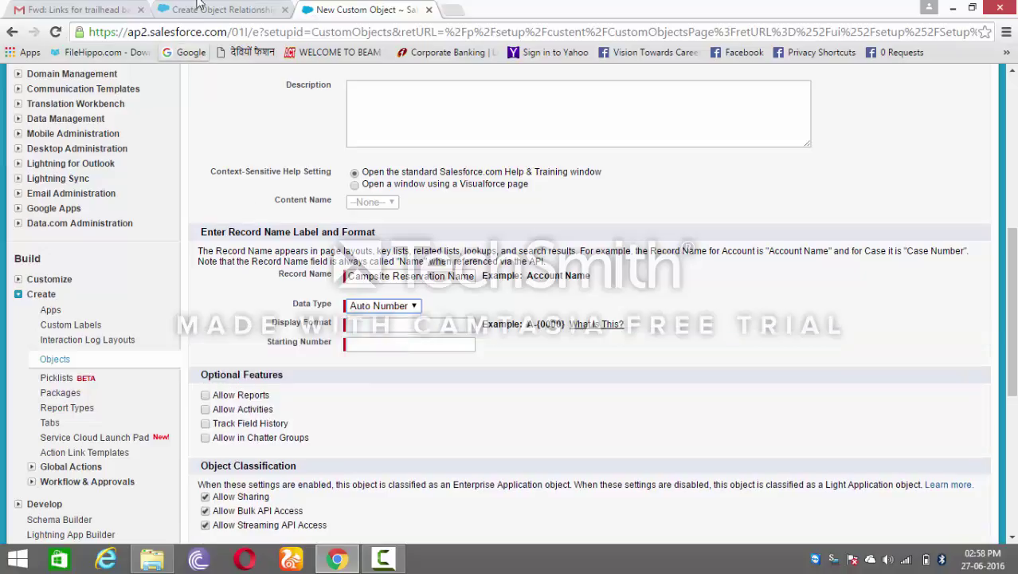
Copy the display format CR-{0000} from the challenge and set it as the record name's display format.
left_click(198, 6)
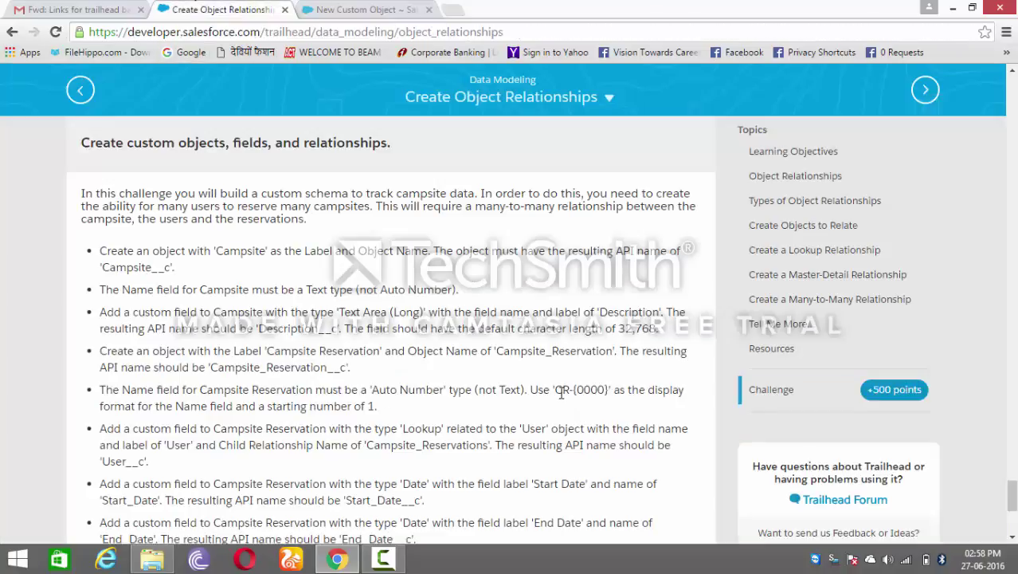
left_click_drag(556, 390, 610, 389)
key("ctrl+c")
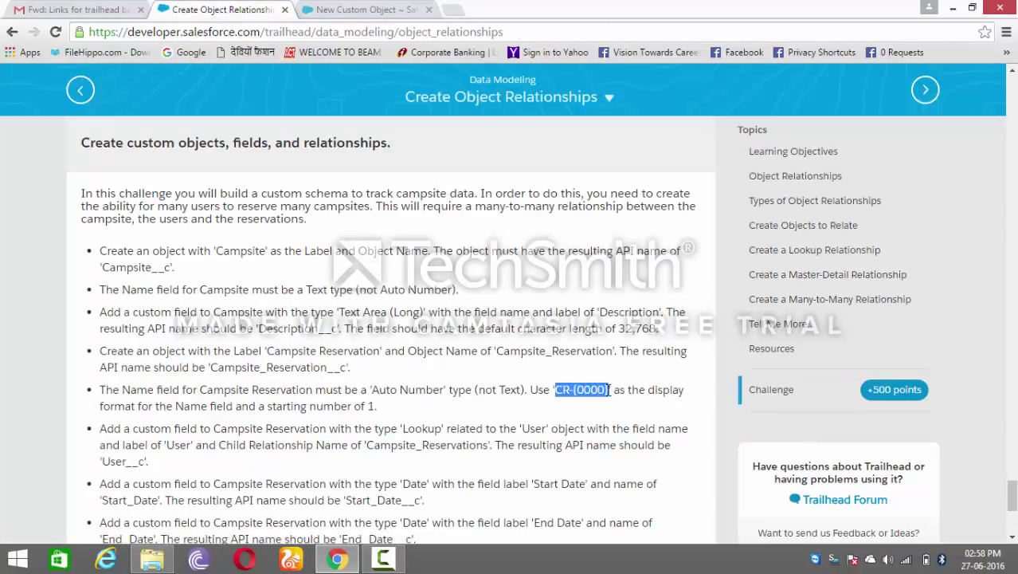
left_click(343, 7)
left_click(371, 322)
key("ctrl+v")
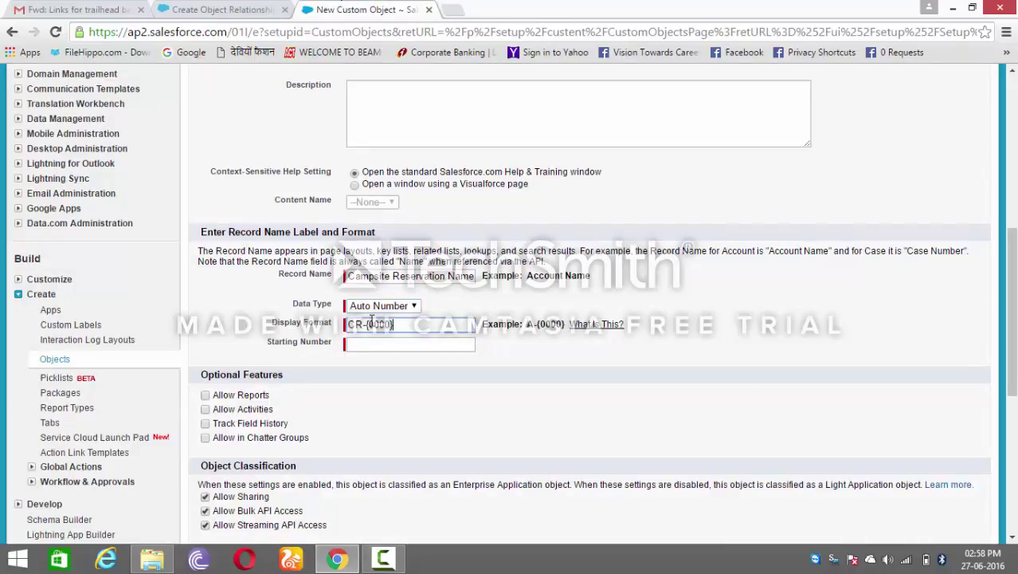
Set the auto number's starting number to 1 and save the Campsite Reservation object.
left_click(228, 7)
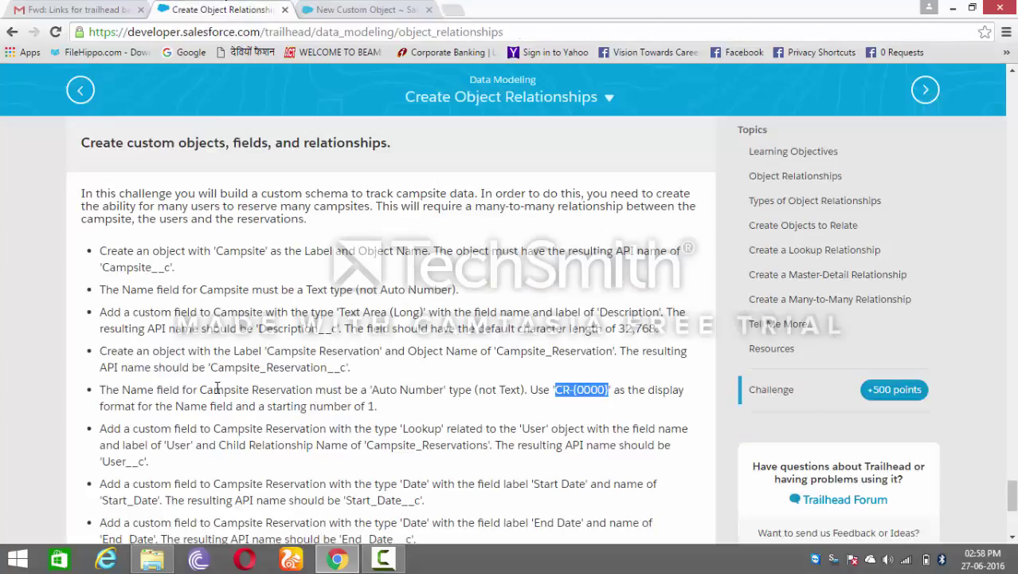
left_click(348, 9)
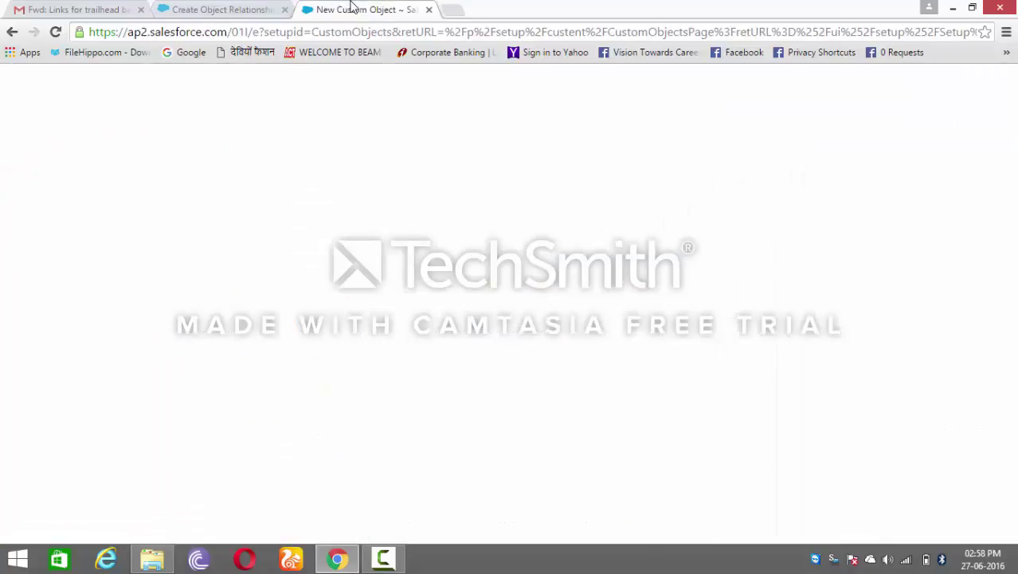
left_click(372, 345)
type("1")
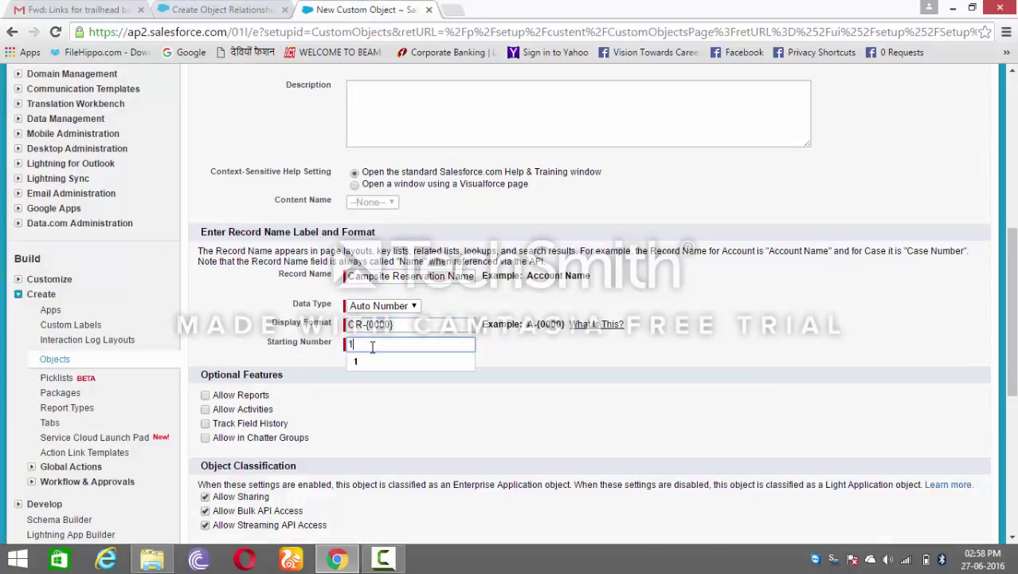
left_click(619, 416)
left_click_drag(1010, 271, 1010, 410)
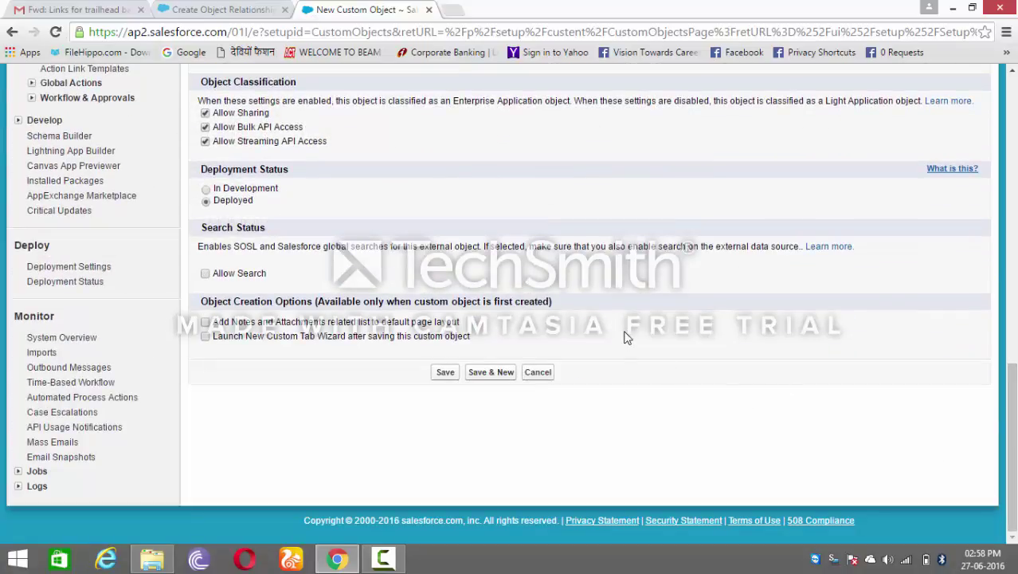
left_click(446, 372)
Read the challenge requirements for the User lookup field and the remaining custom fields of Campsite Reservation.
left_click(235, 8)
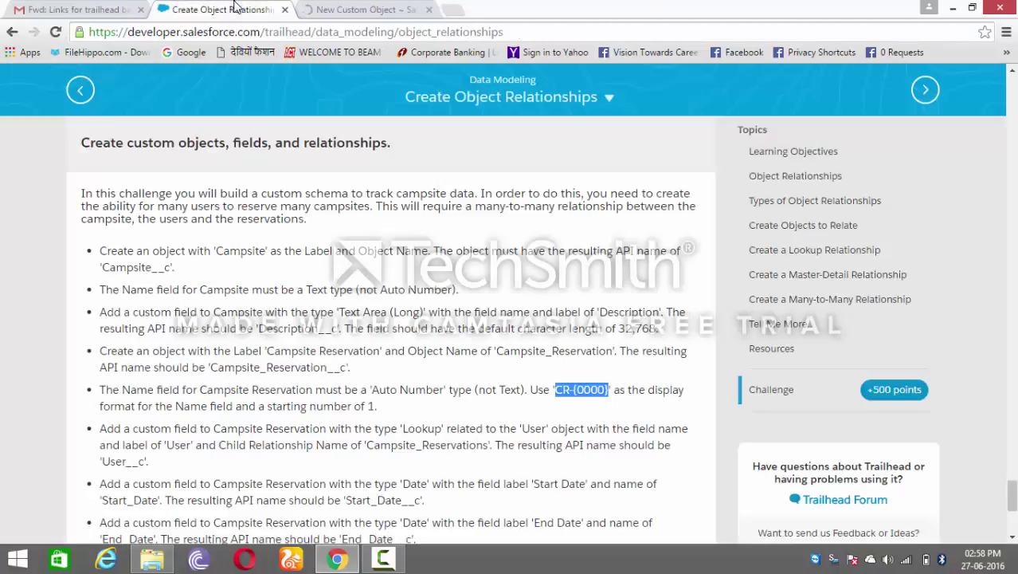
left_click(324, 427)
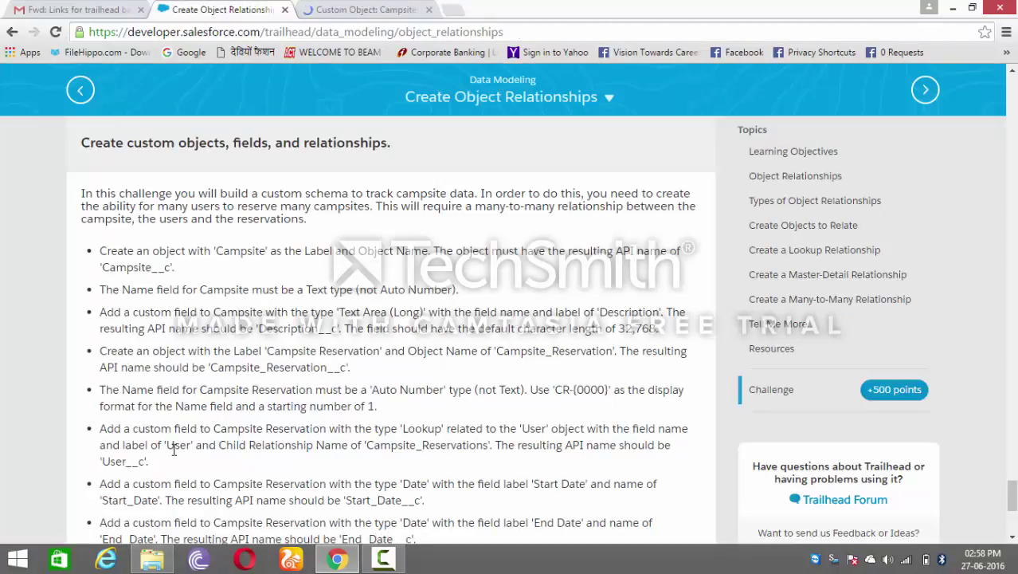
scroll(173, 449, "down", 1)
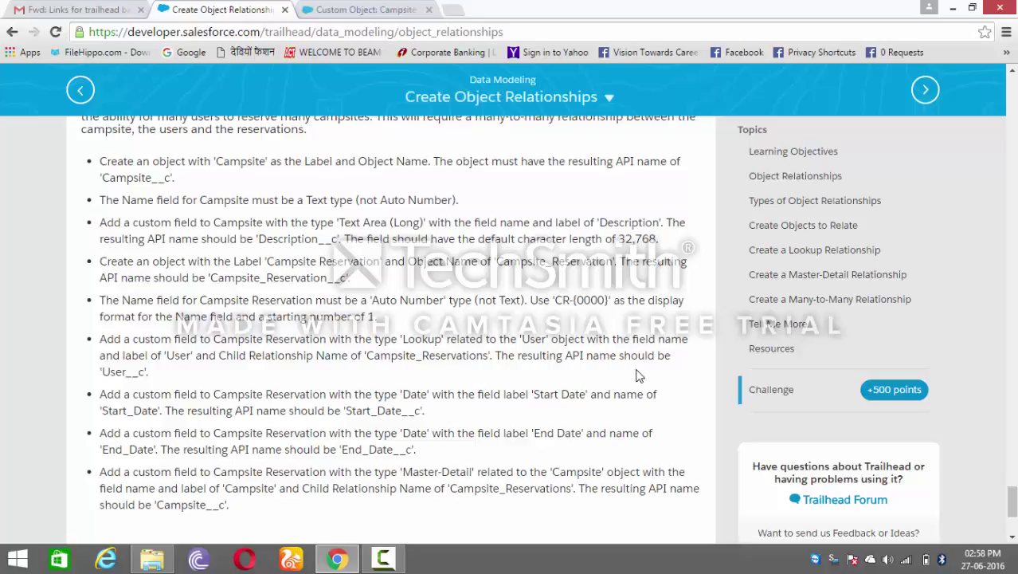
Start a new custom field on the Campsite Reservation object with the Lookup Relationship data type.
left_click(374, 9)
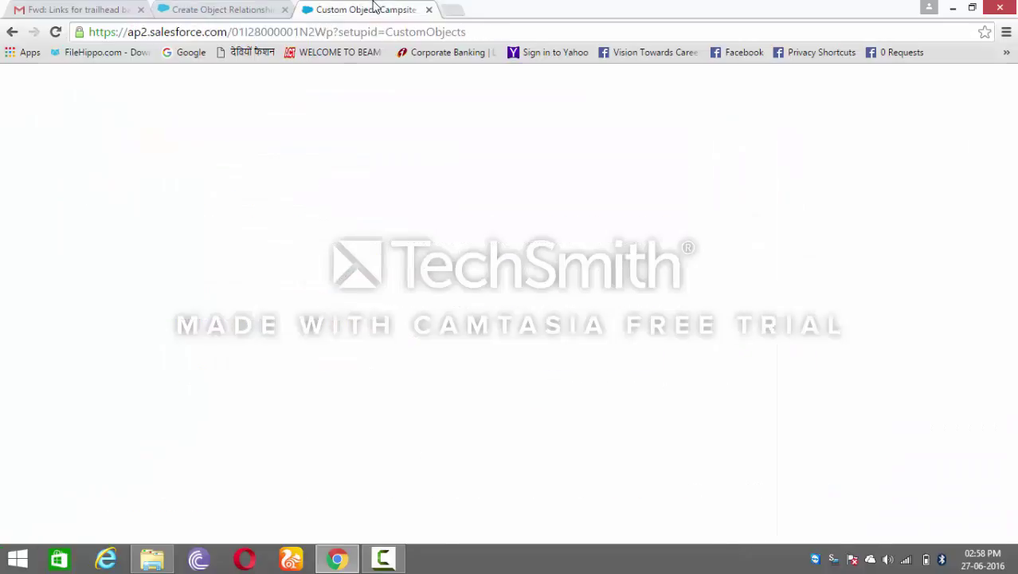
scroll(390, 364, "down", 4)
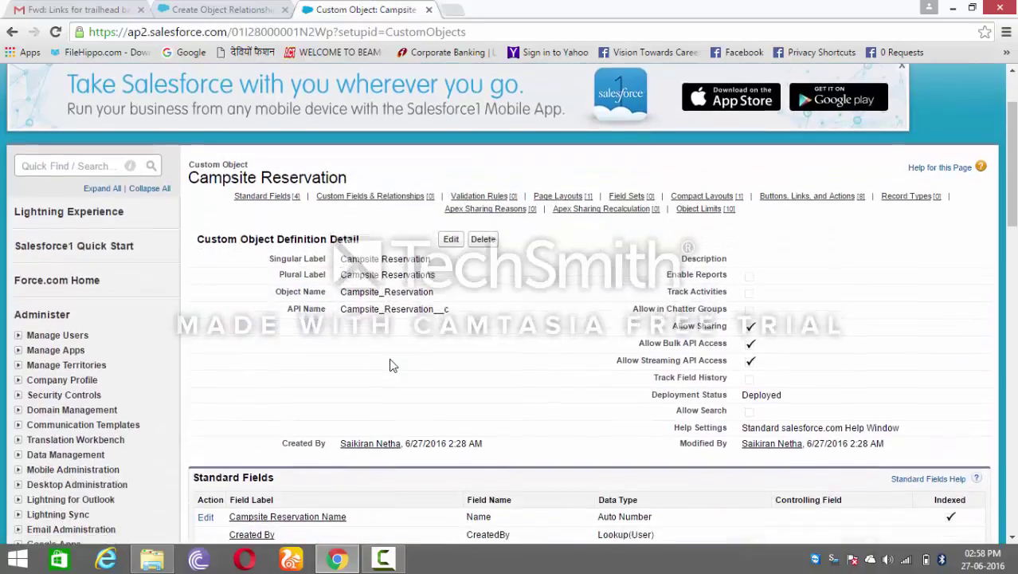
scroll(390, 364, "down", 1)
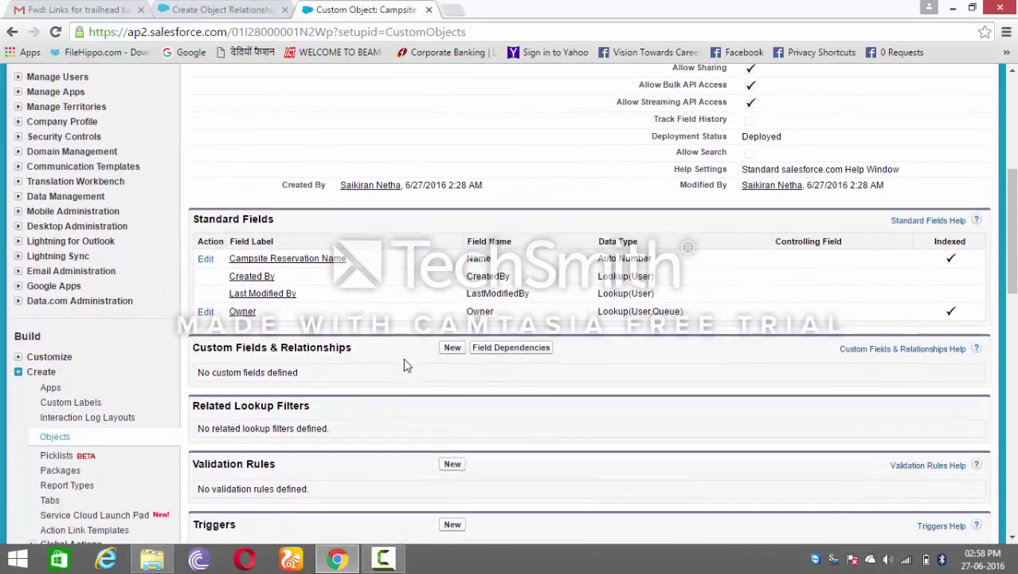
left_click(452, 351)
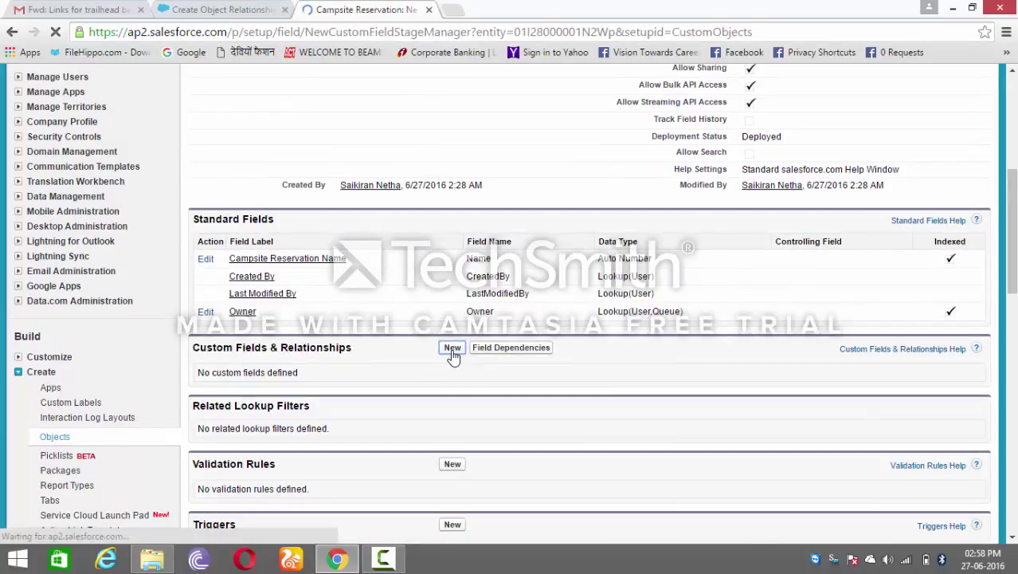
scroll(452, 356, "down", 3)
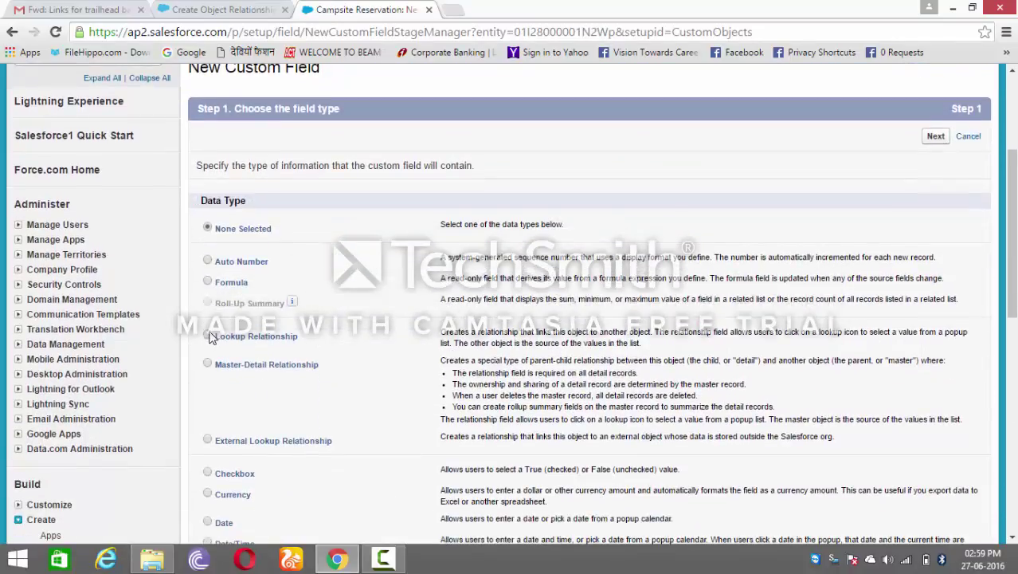
left_click(208, 335)
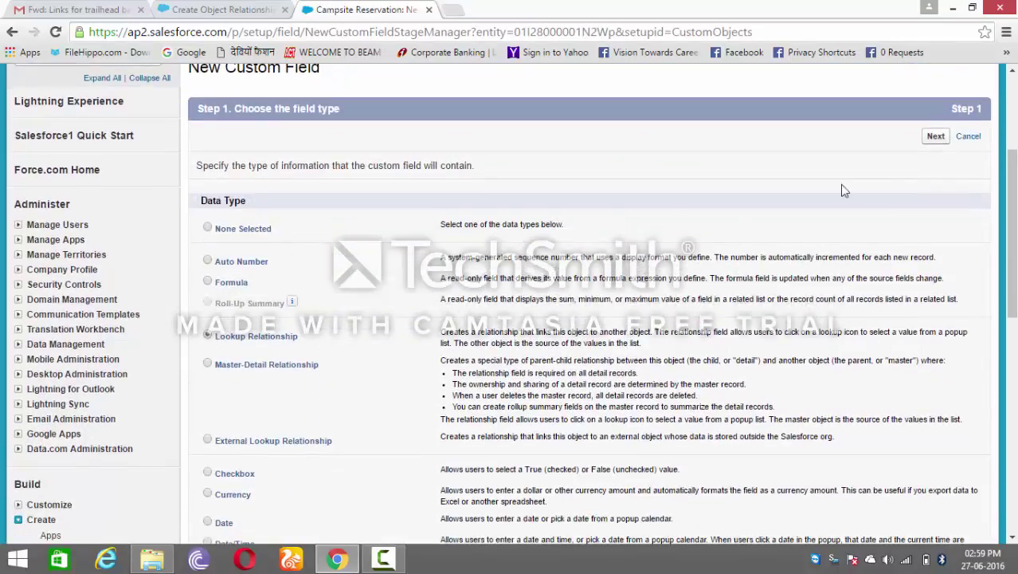
left_click(933, 139)
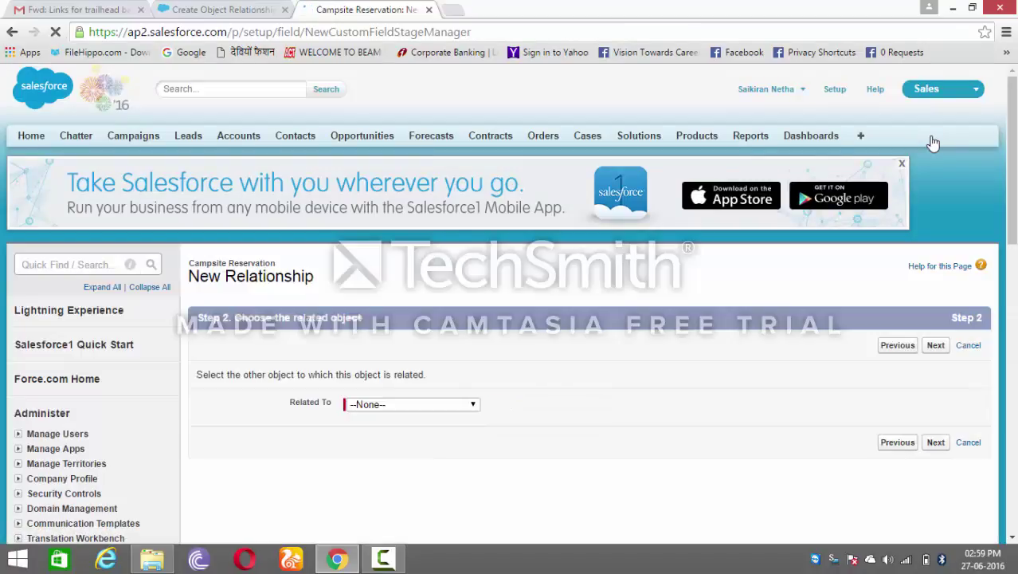
Set User as the related object of the lookup field and continue to its label and name details.
left_click(392, 404)
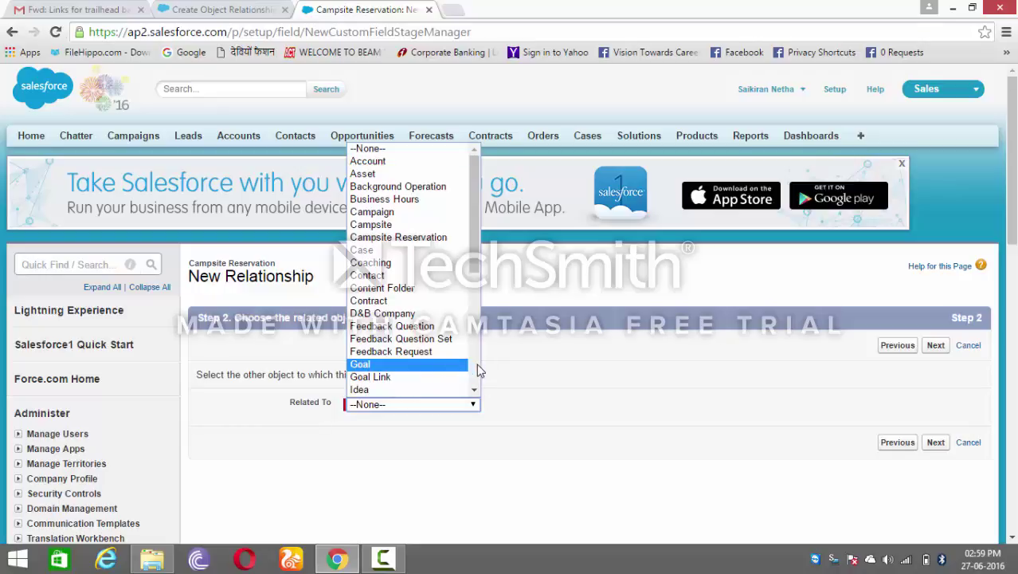
scroll(476, 364, "down", 5)
left_click(409, 345)
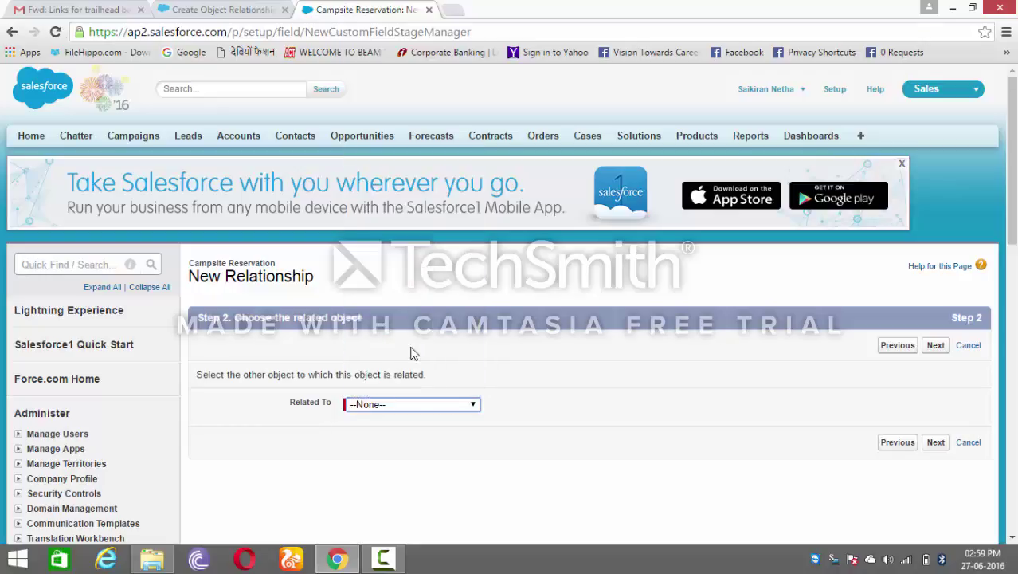
left_click(944, 447)
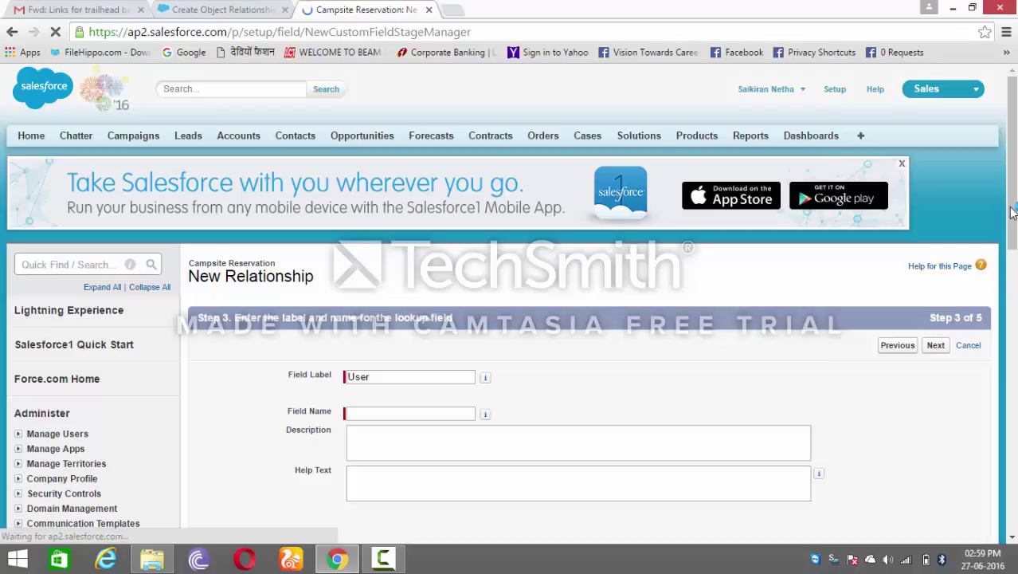
Use User as the lookup's field label and field name, and accept Campsite_Reservations as the child relationship name.
left_click_drag(1012, 211, 1015, 247)
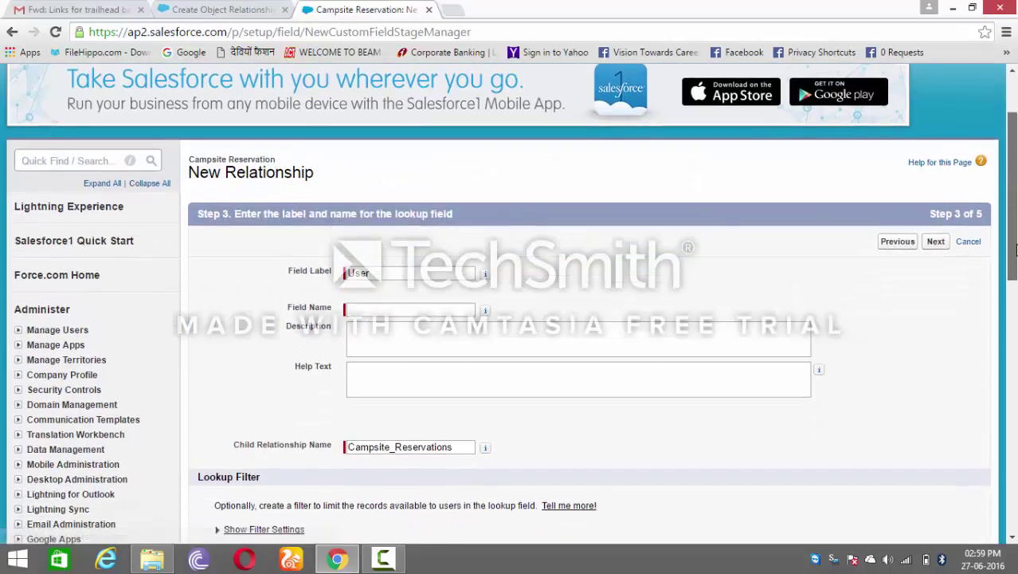
left_click(398, 273)
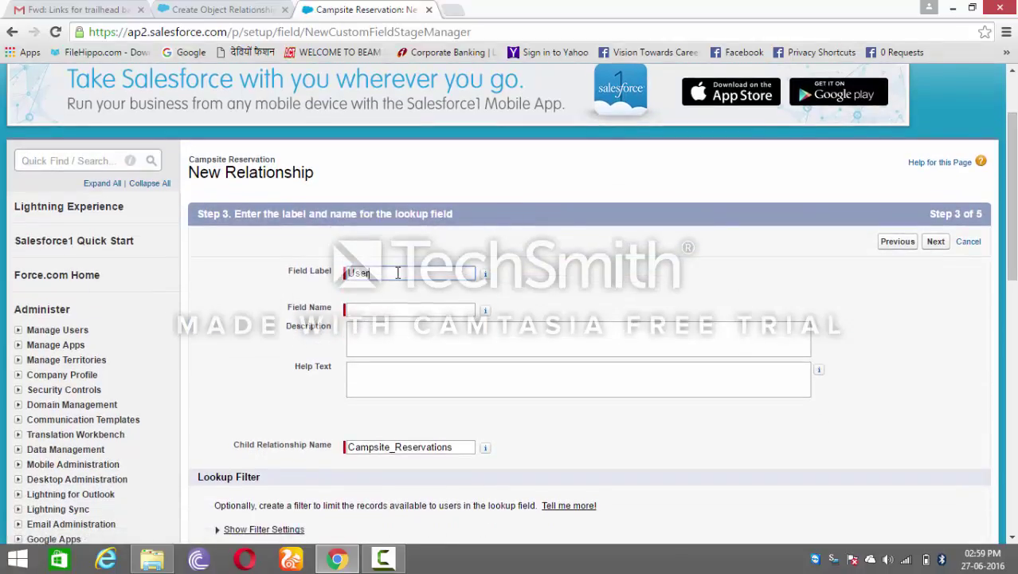
left_click(460, 248)
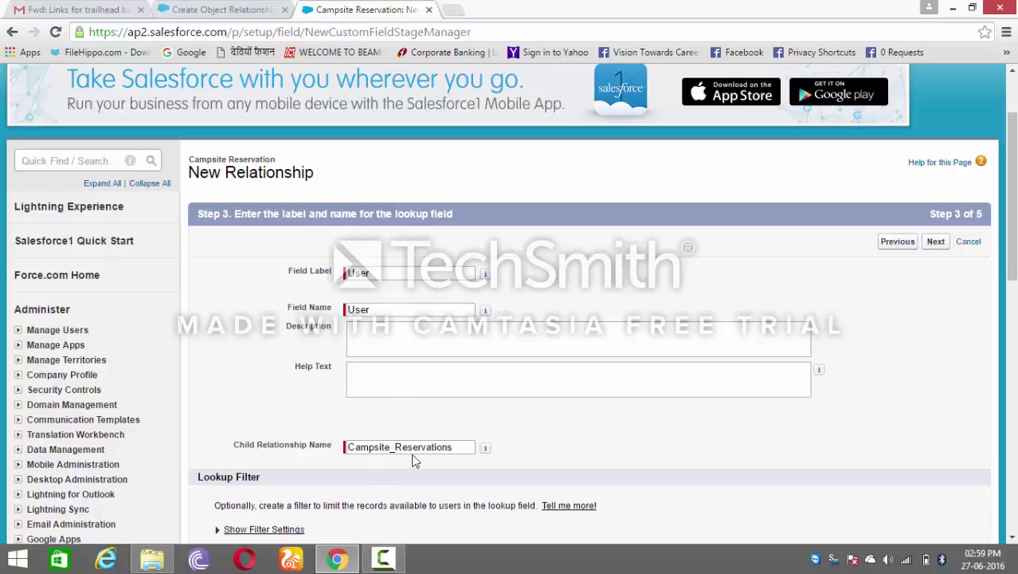
left_click_drag(1012, 239, 1011, 281)
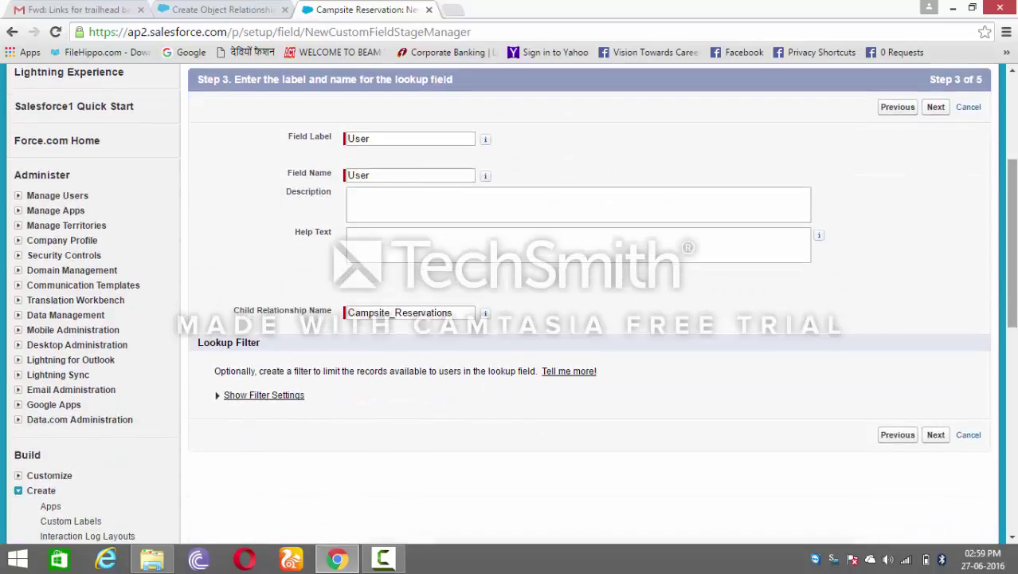
left_click(937, 107)
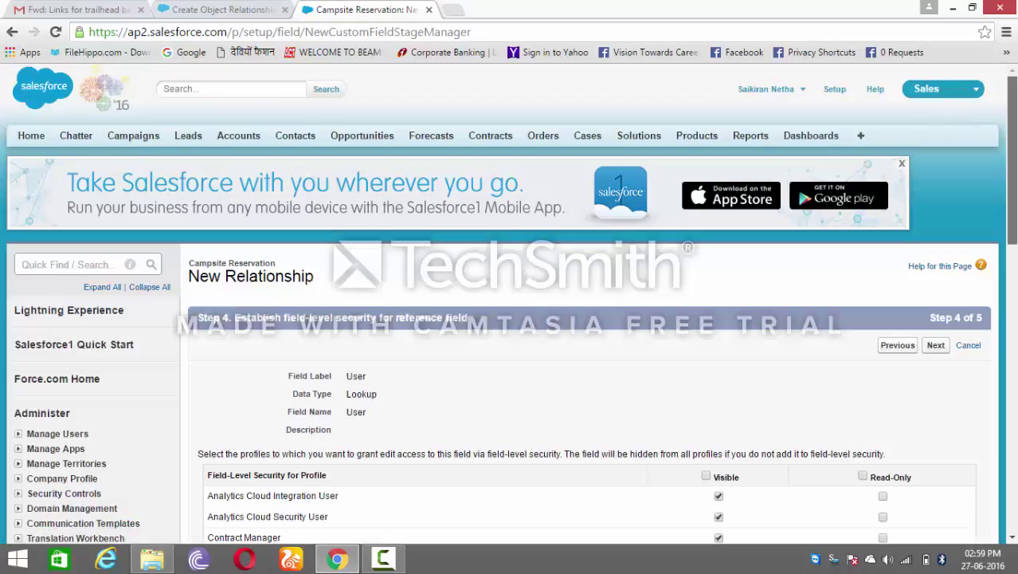
Accept the default field-level security and the Campsite Reservation Layout for the User lookup, and save the field.
left_click_drag(1012, 163, 1012, 224)
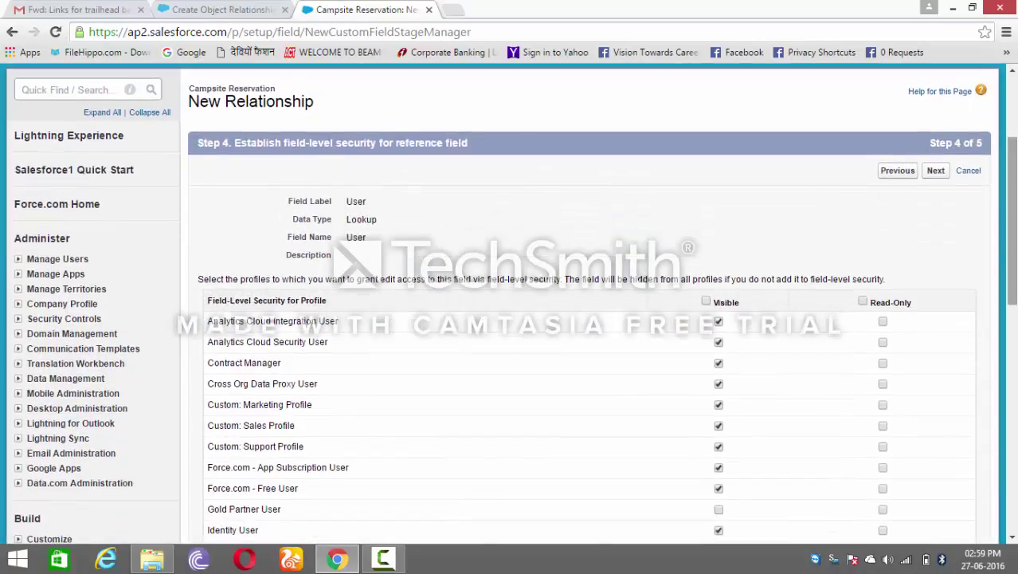
left_click(937, 170)
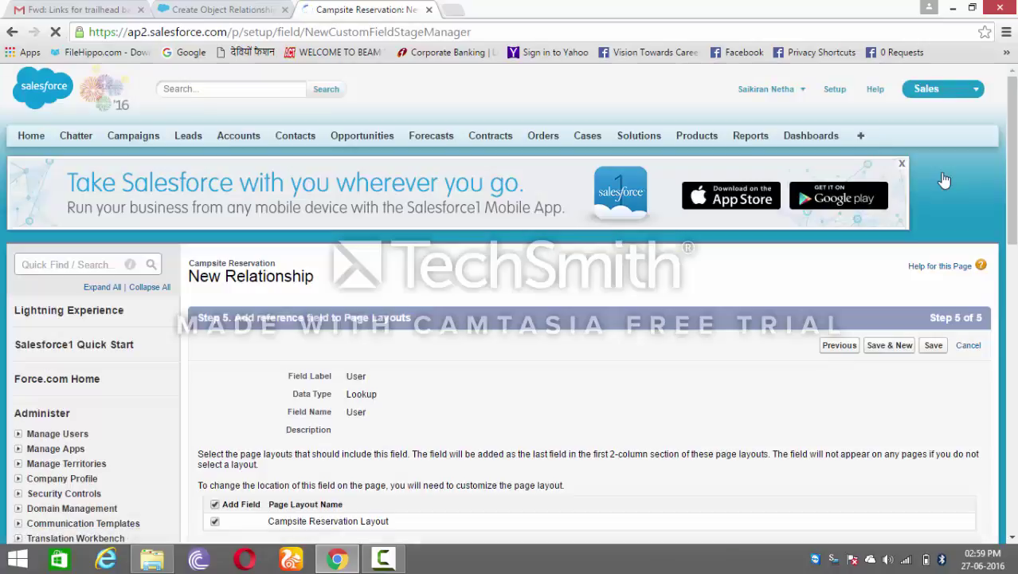
left_click(933, 346)
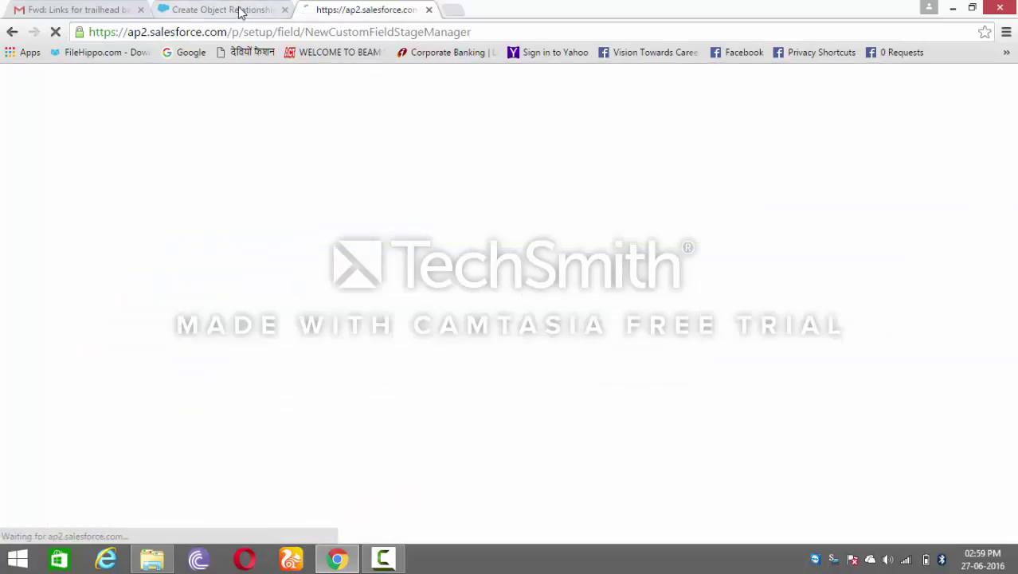
Copy the field label Start Date from the challenge requirements and return to the Campsite Reservation object.
left_click(239, 12)
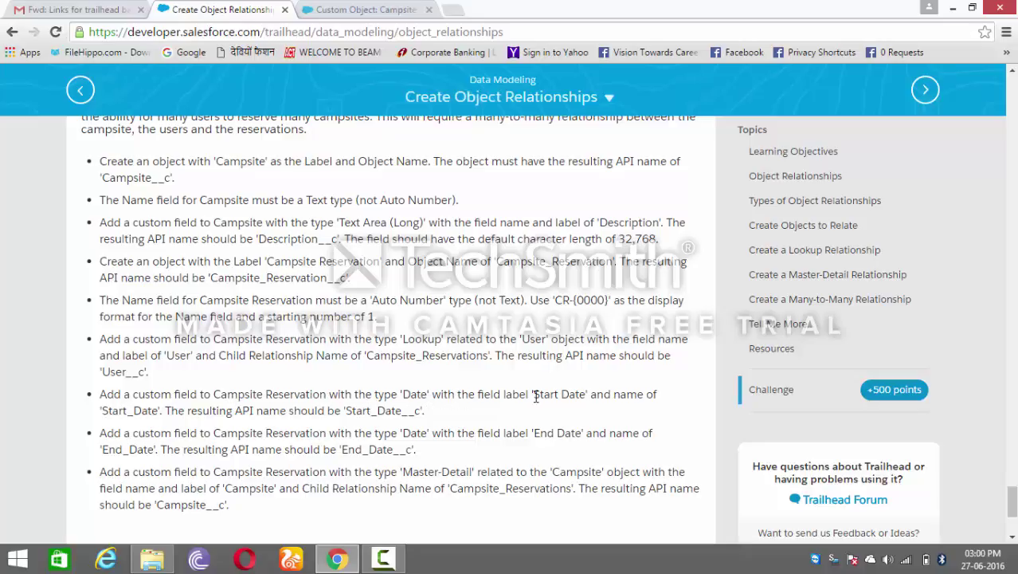
left_click_drag(536, 396, 582, 397)
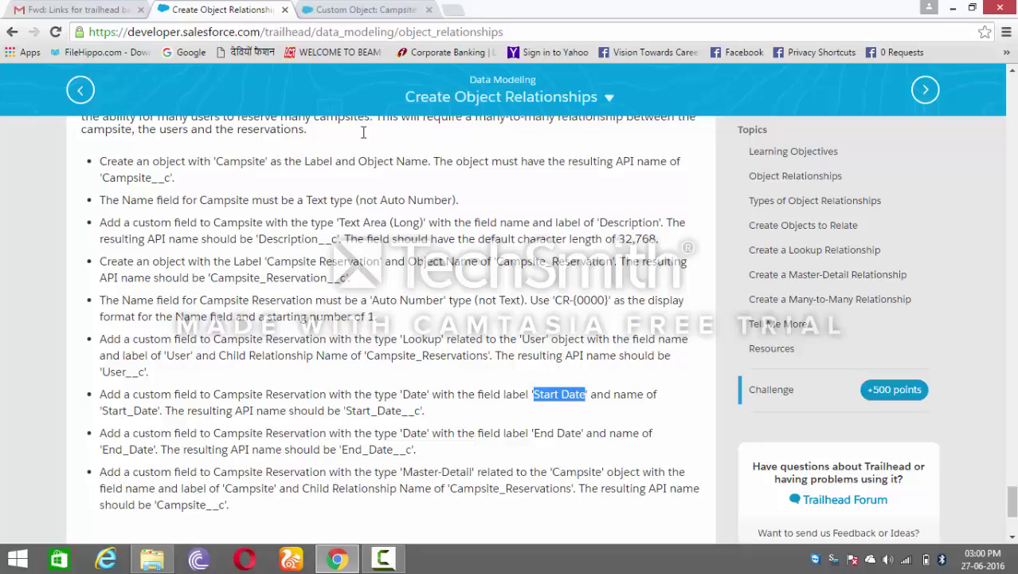
left_click(351, 10)
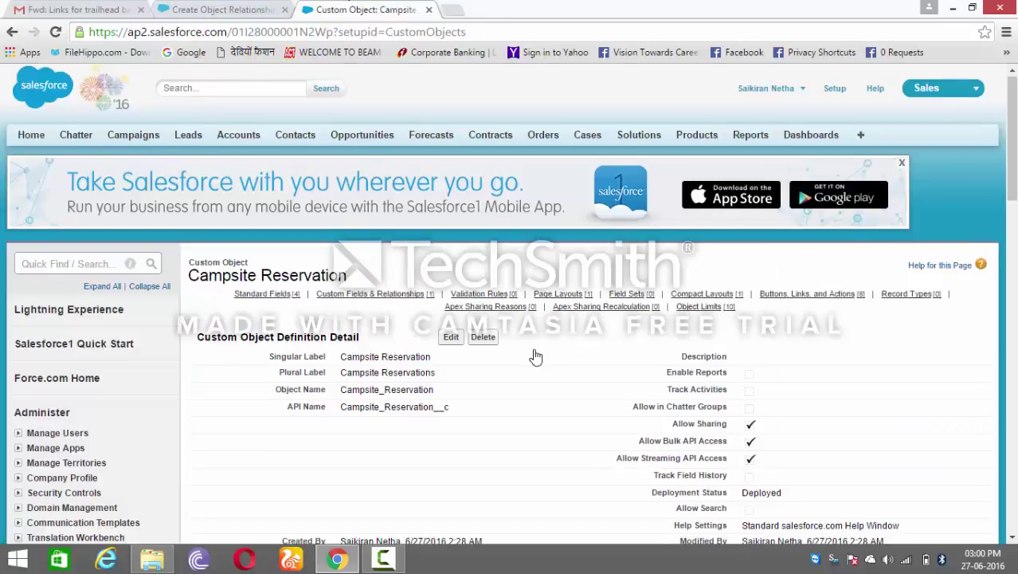
Start another custom field on Campsite Reservation with the Date data type, checking the type against the challenge.
scroll(535, 356, "down", 5)
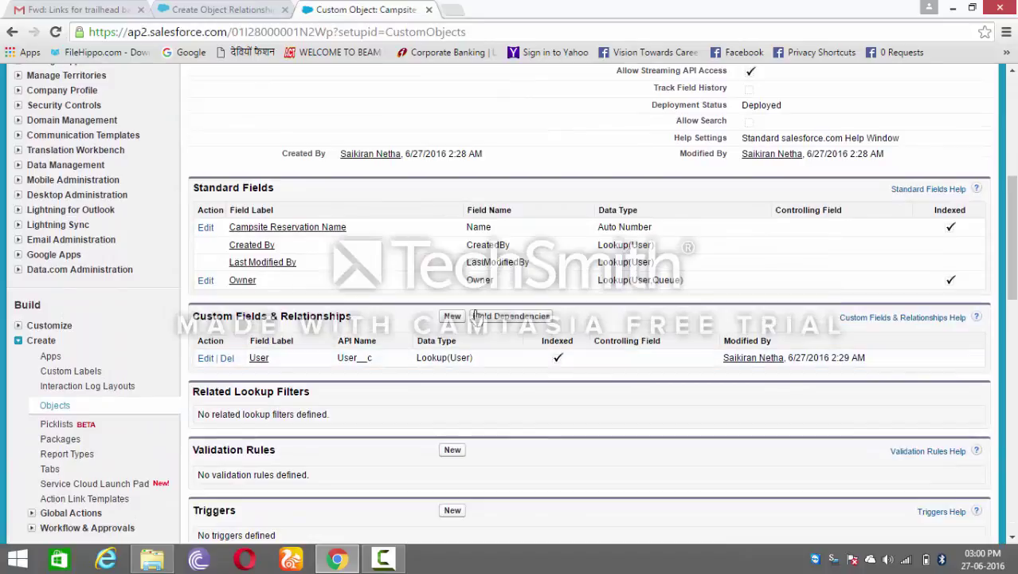
left_click(451, 317)
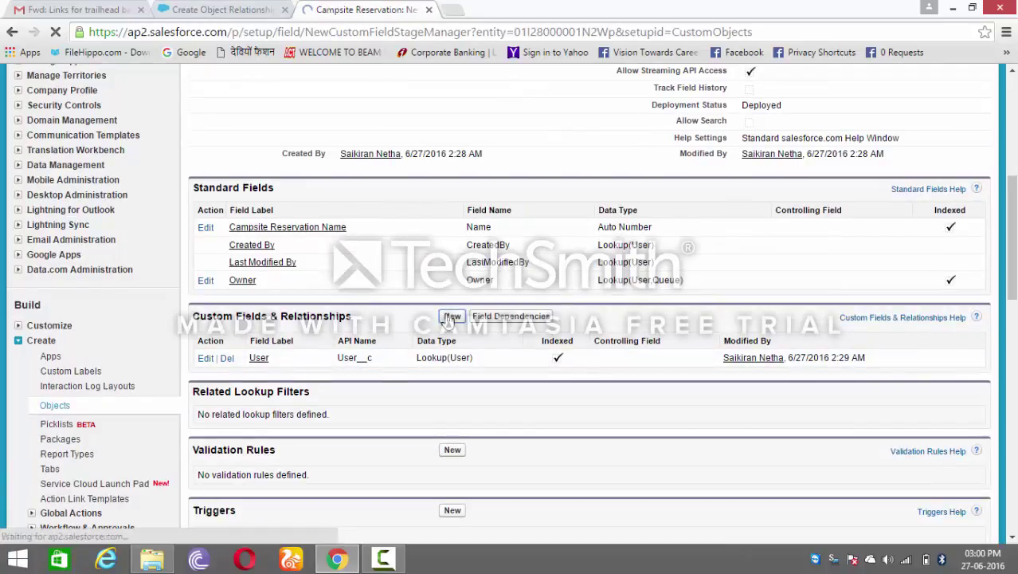
scroll(405, 385, "down", 10)
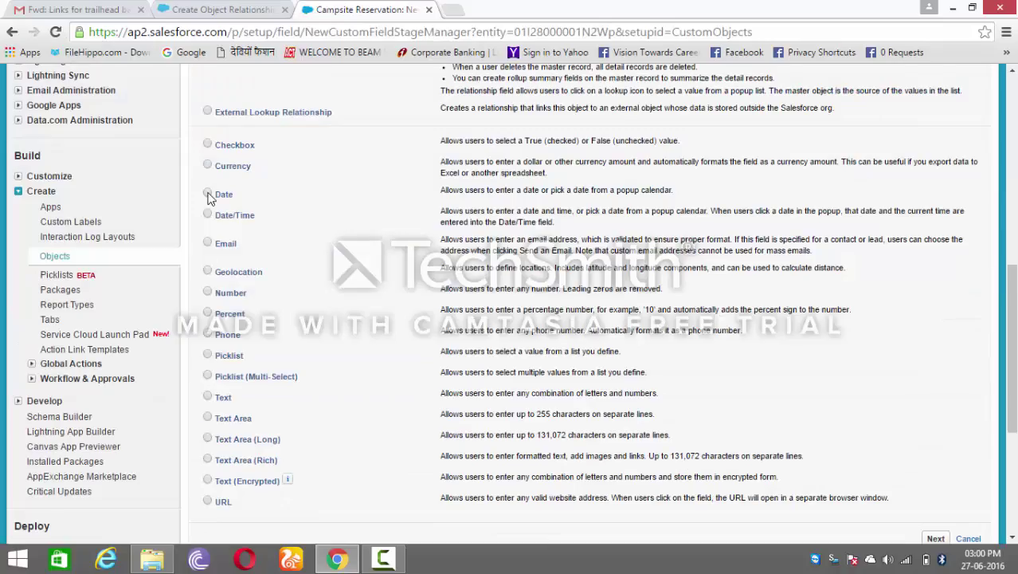
left_click(208, 194)
key("Down")
key("Down")
left_click(245, 8)
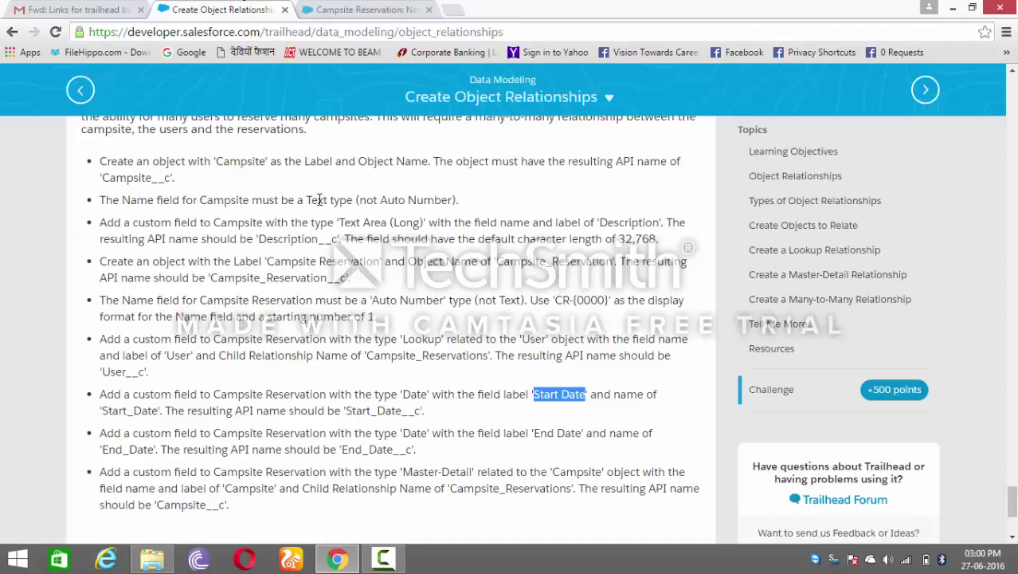
left_click(375, 9)
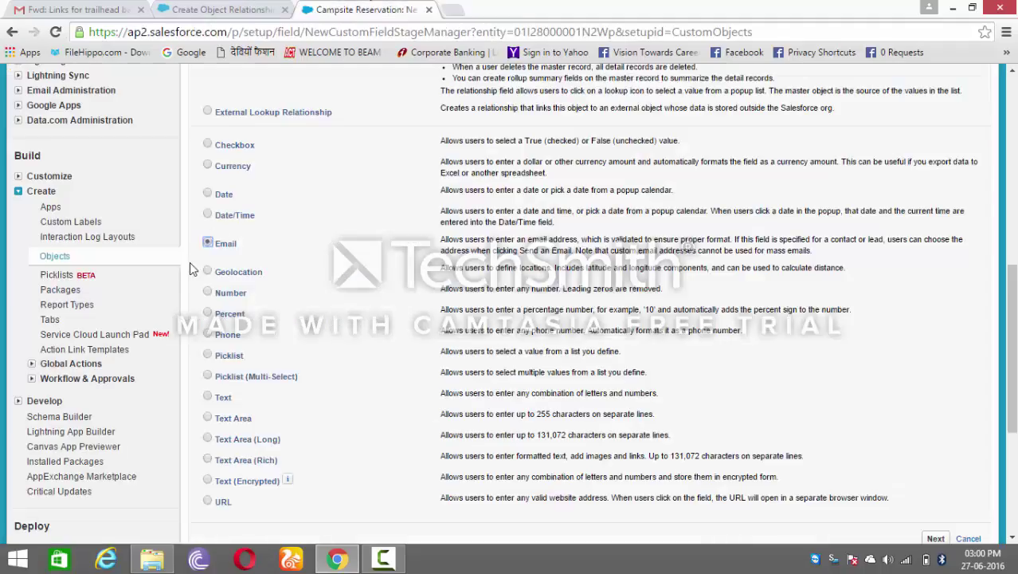
left_click(207, 193)
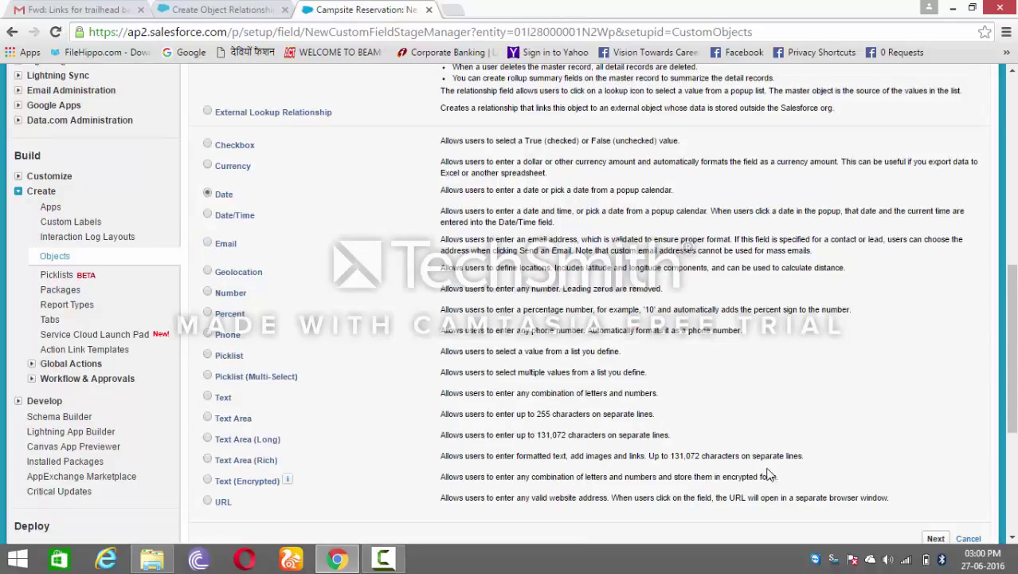
left_click(942, 538)
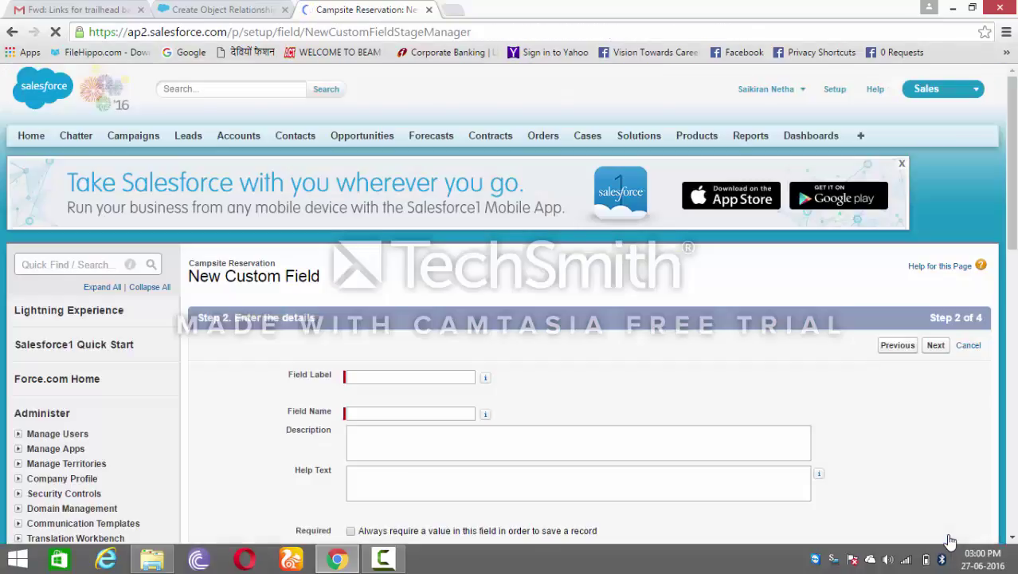
Give the date field the label Start Date and the name Start_Date, and continue to field-level security.
left_click(373, 377)
type("Start Date")
left_click(580, 394)
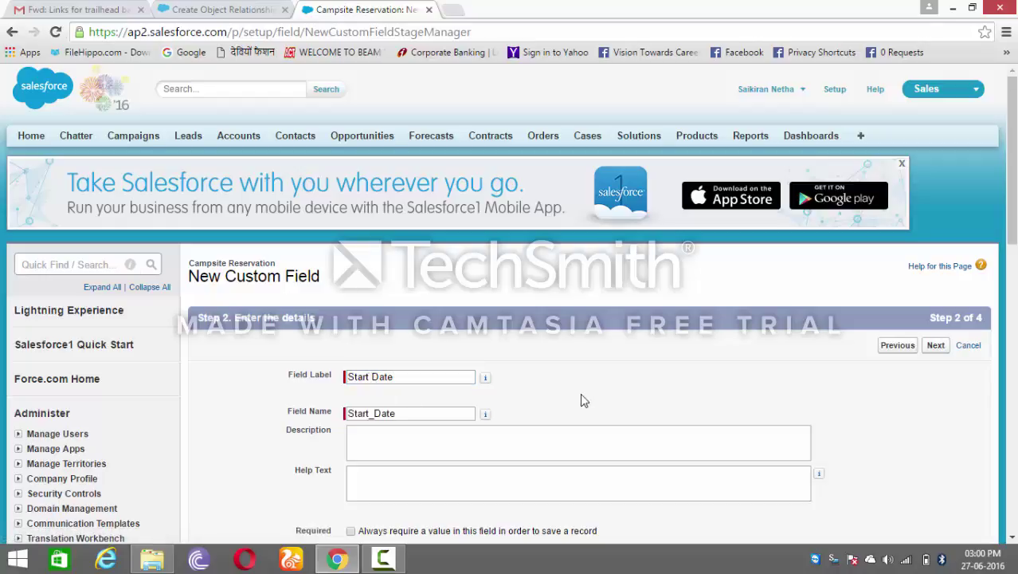
left_click_drag(1012, 227, 1012, 272)
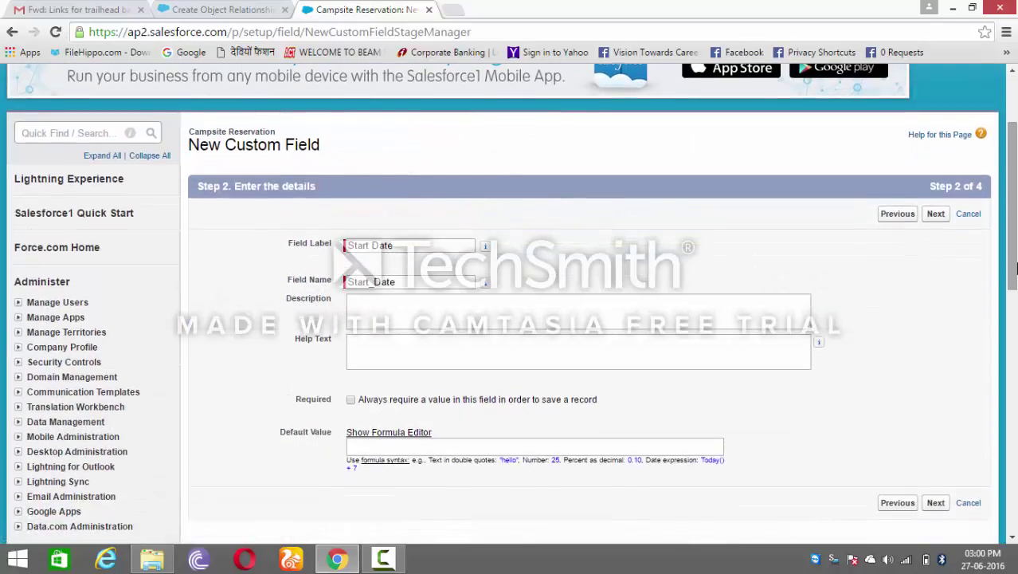
left_click(938, 215)
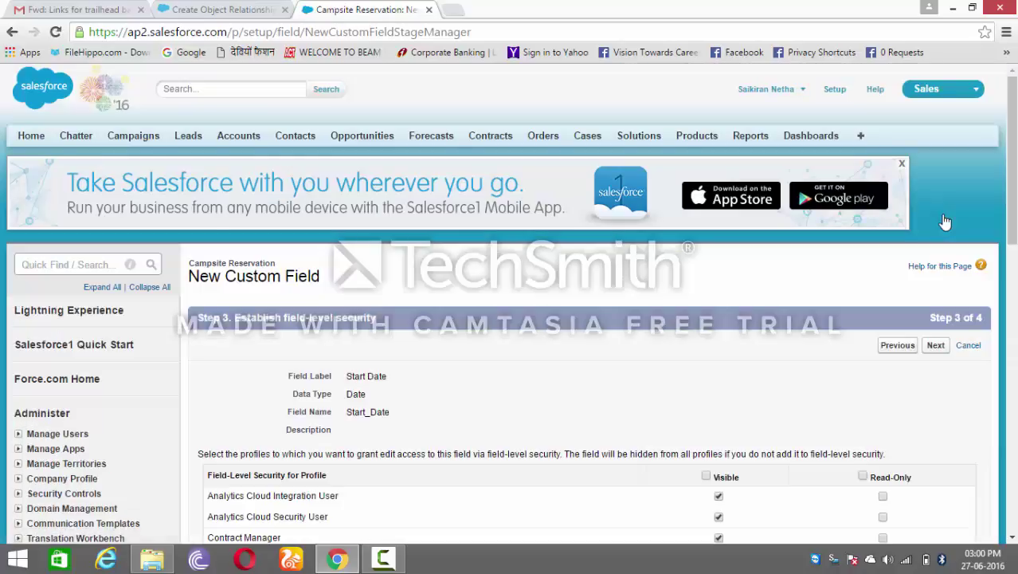
Accept the default profile visibility and the Campsite Reservation Layout for the Start Date field, and save it.
left_click(1010, 311)
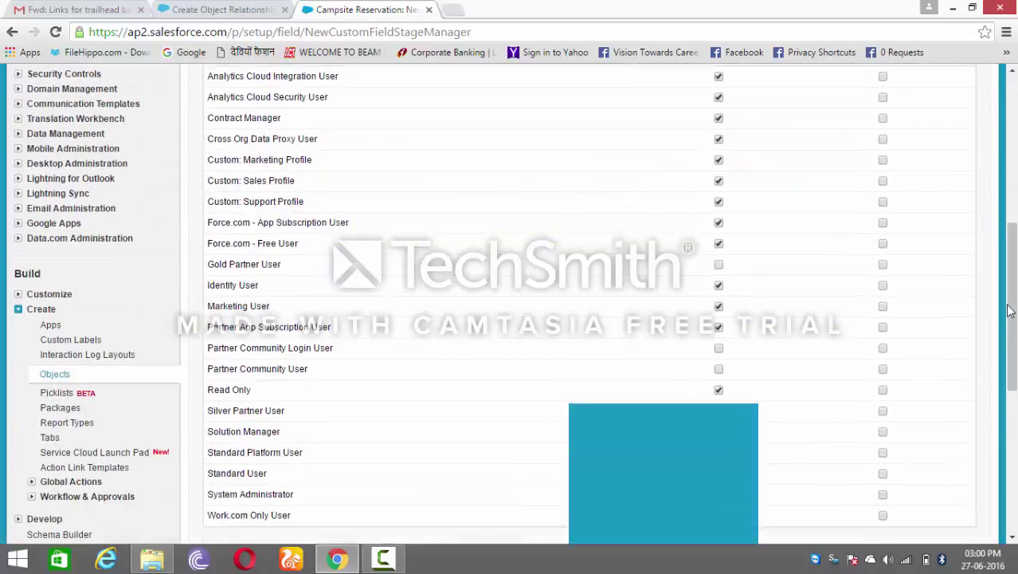
scroll(1015, 360, "down", 2)
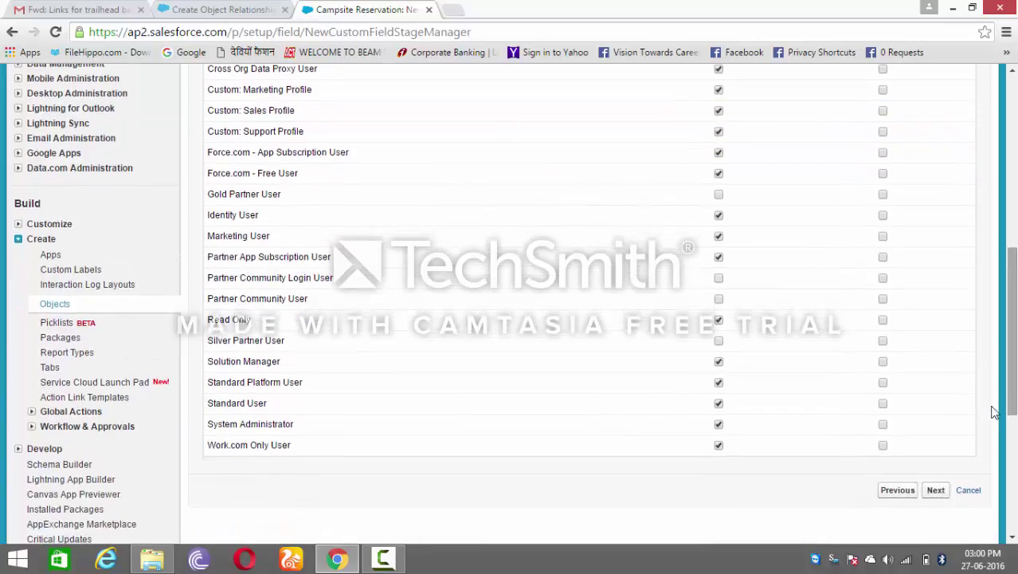
left_click(936, 490)
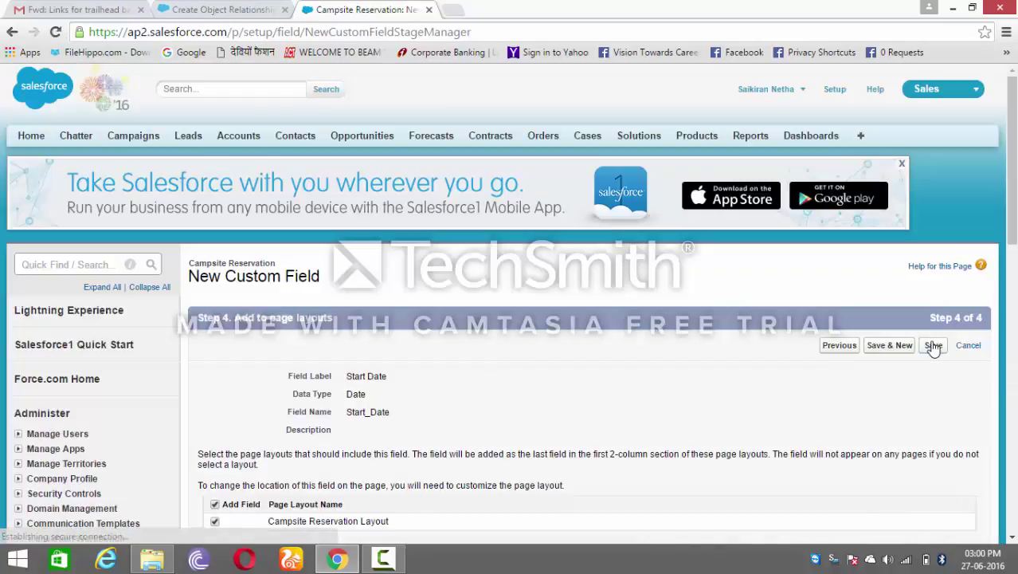
left_click(933, 345)
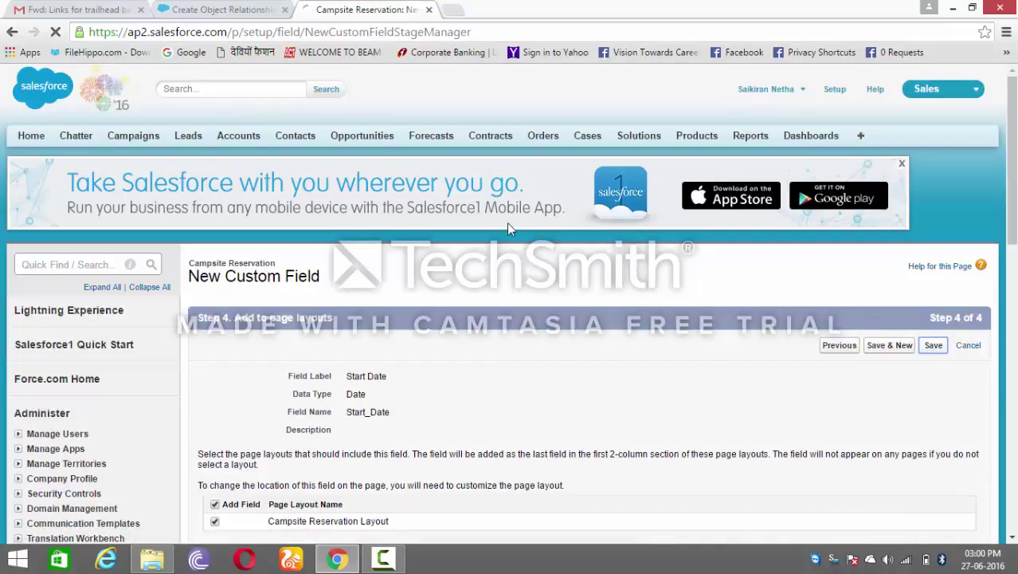
Copy the field label End Date from the challenge requirements and return to the Campsite Reservation object.
left_click(219, 10)
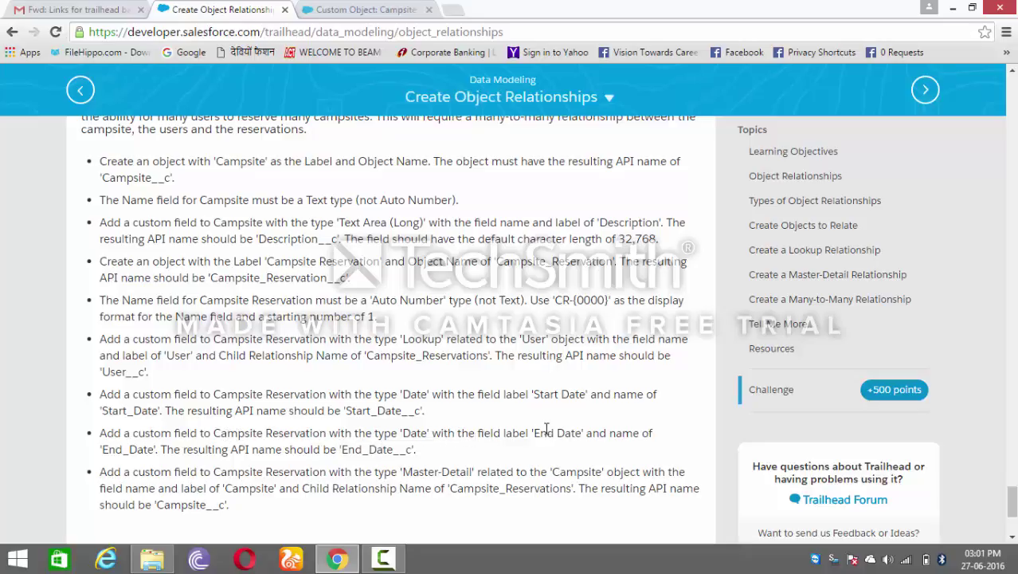
left_click_drag(536, 434, 581, 434)
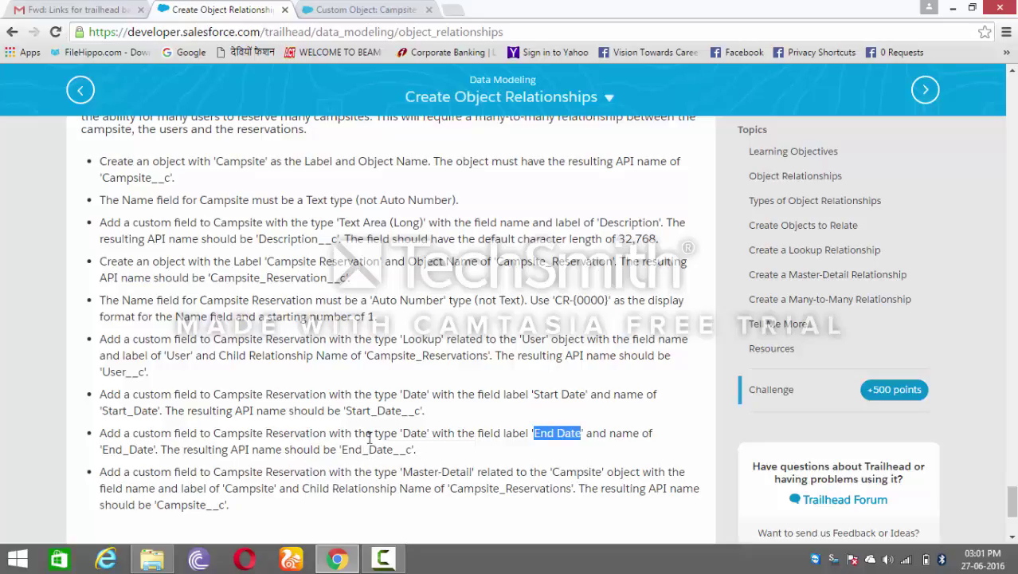
left_click(360, 10)
Start a new custom field on Campsite Reservation with the Date data type and continue to its details.
scroll(698, 409, "down", 5)
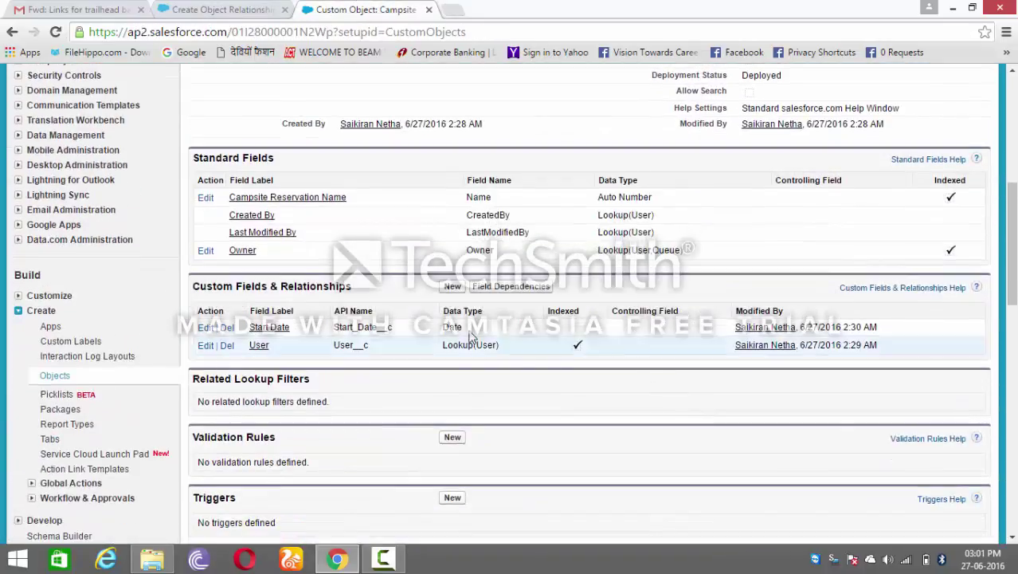
left_click(451, 289)
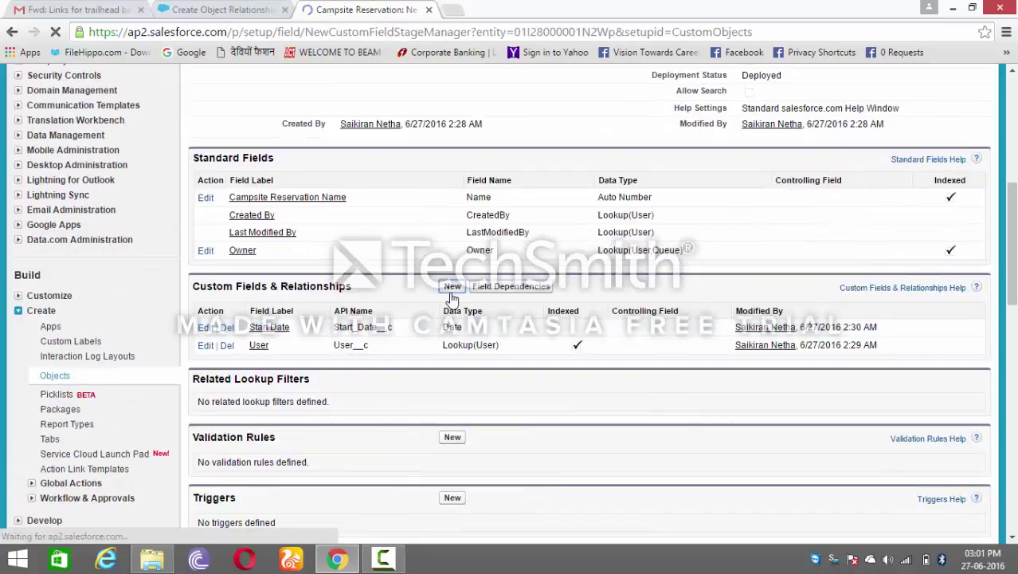
scroll(451, 298, "down", 1)
scroll(451, 299, "down", 6)
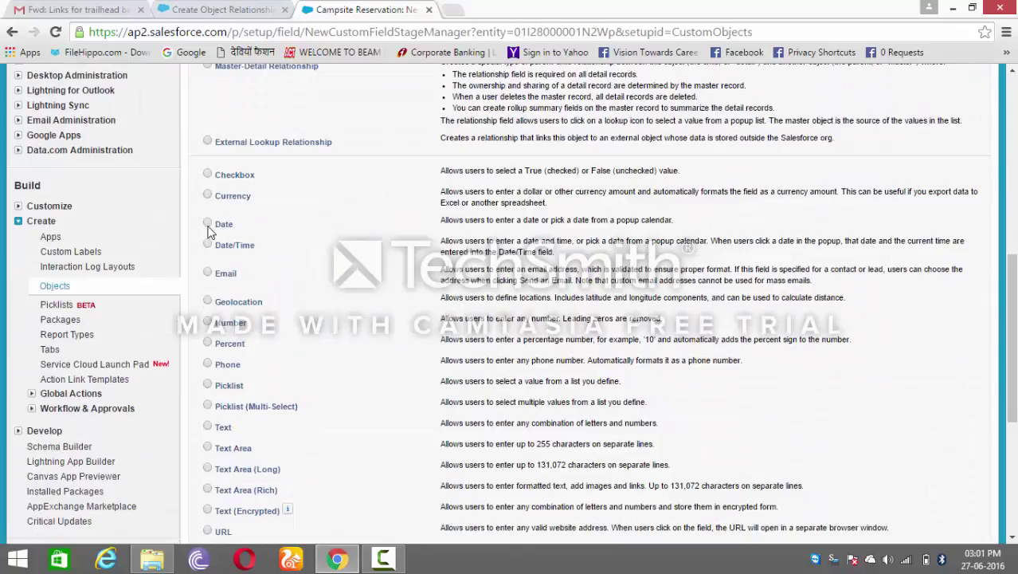
left_click(207, 224)
scroll(1010, 318, "down", 2)
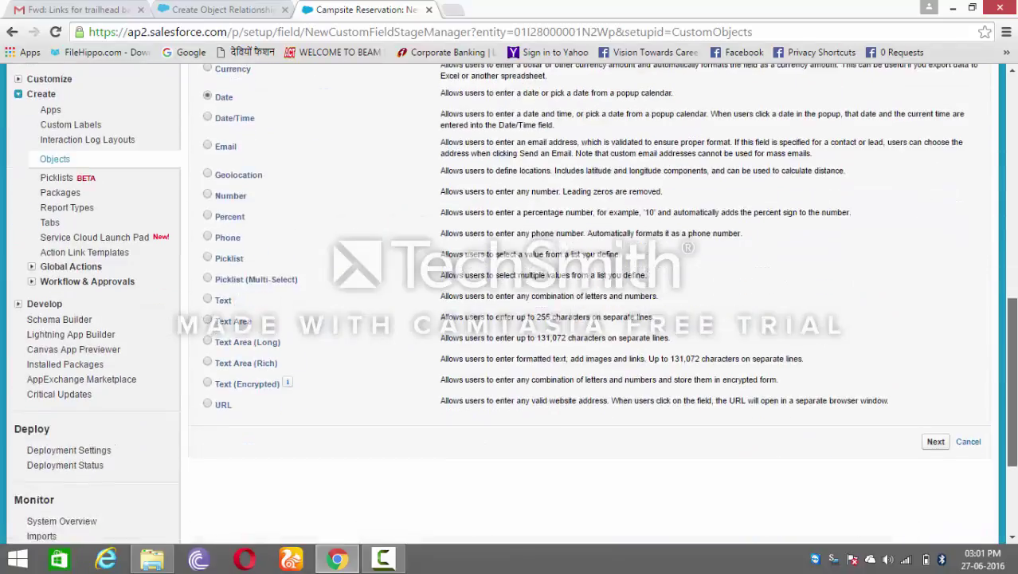
left_click(935, 421)
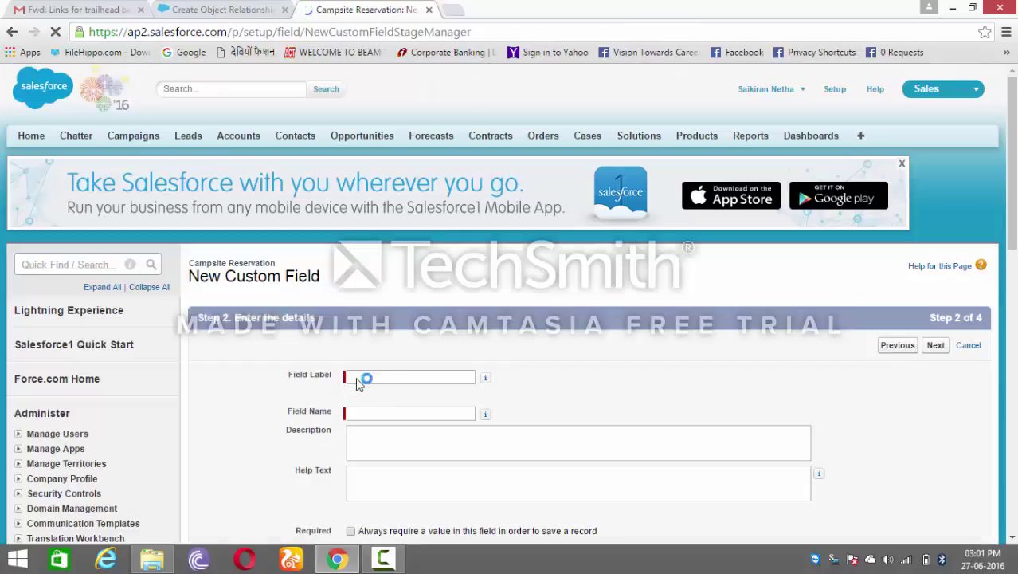
Give the date field the label End Date and the name End_Date, and save it with the default profile visibility and page layout.
left_click(358, 379)
type("End Date")
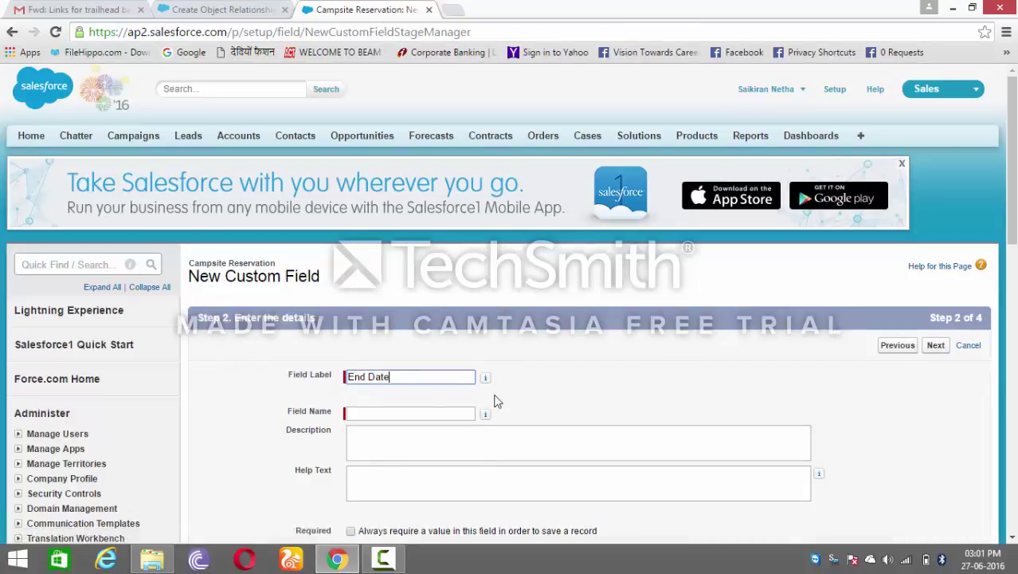
left_click(542, 407)
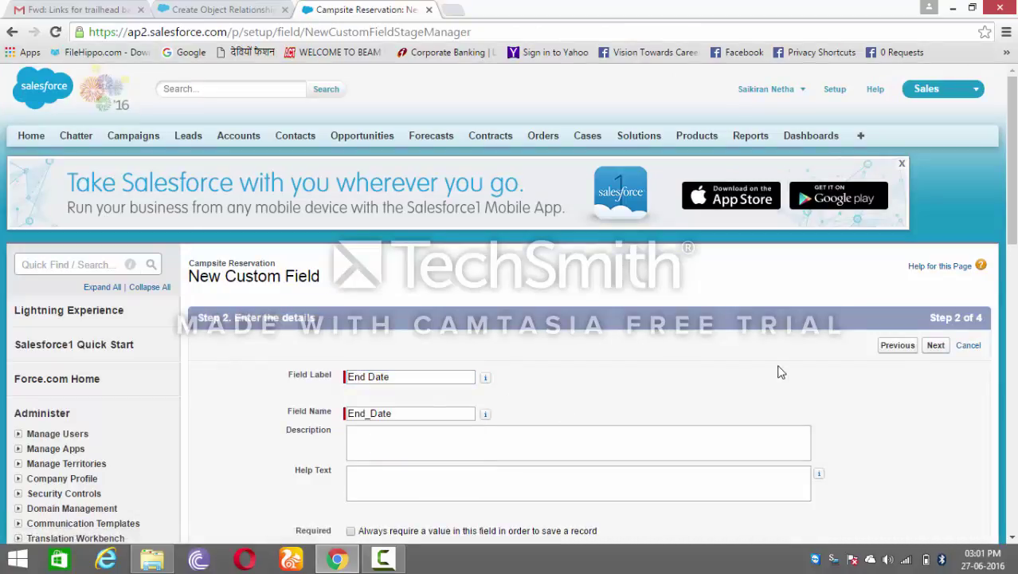
left_click(937, 350)
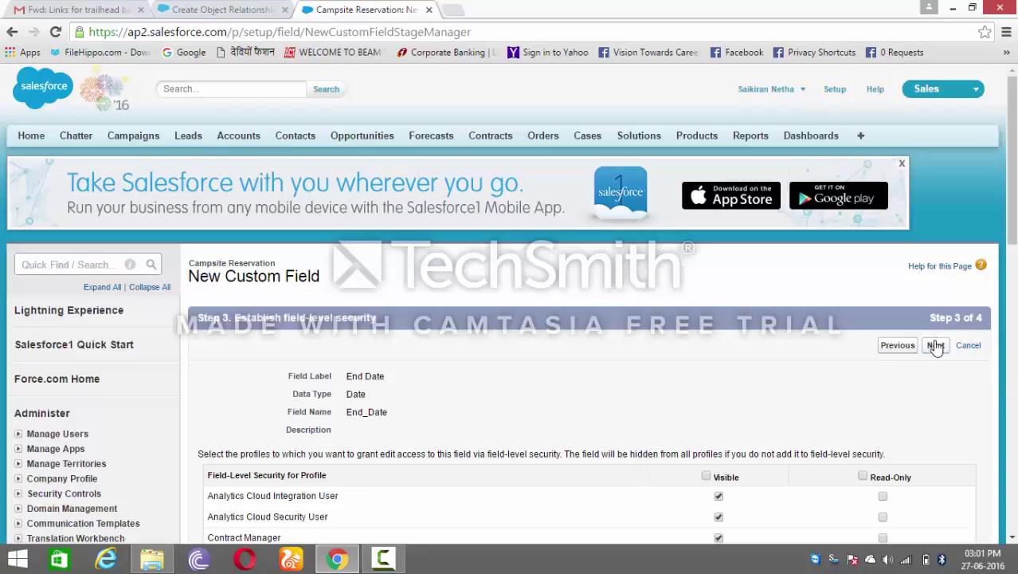
left_click(937, 344)
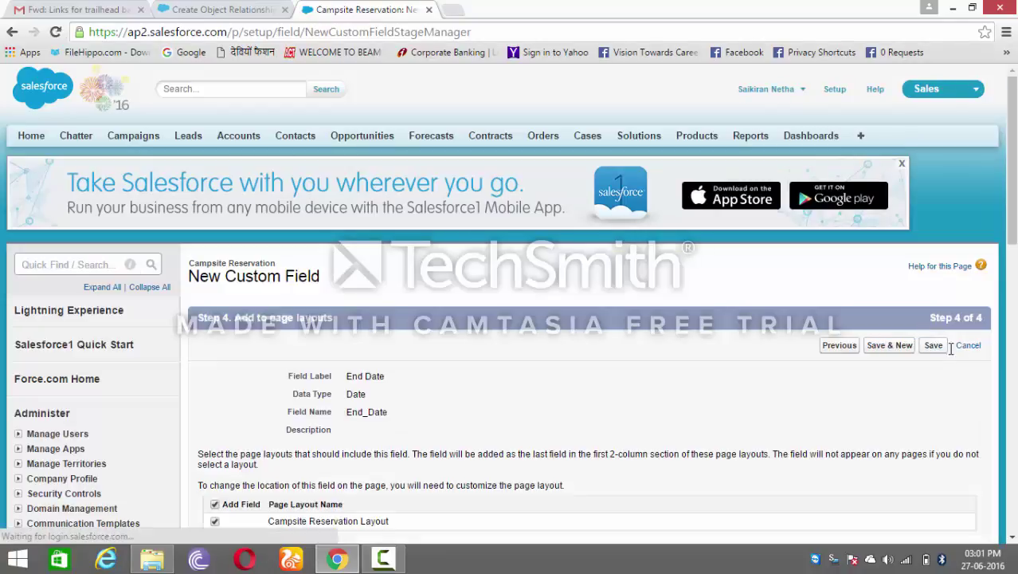
left_click(933, 345)
Check the last field requirement in the challenge and start a Master-Detail Relationship field on Campsite Reservation.
left_click(180, 9)
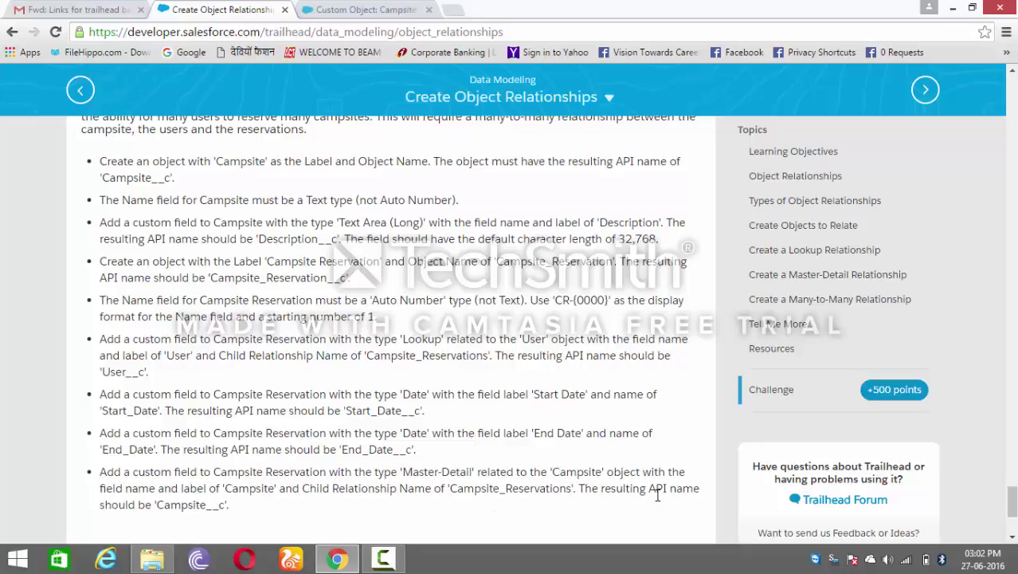
left_click(400, 5)
scroll(560, 395, "down", 1)
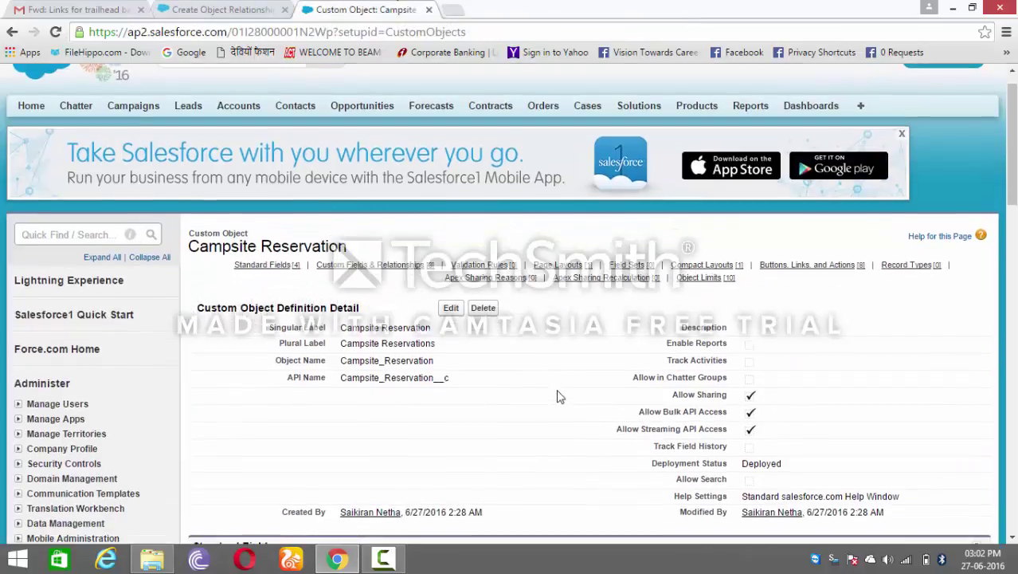
scroll(560, 395, "down", 4)
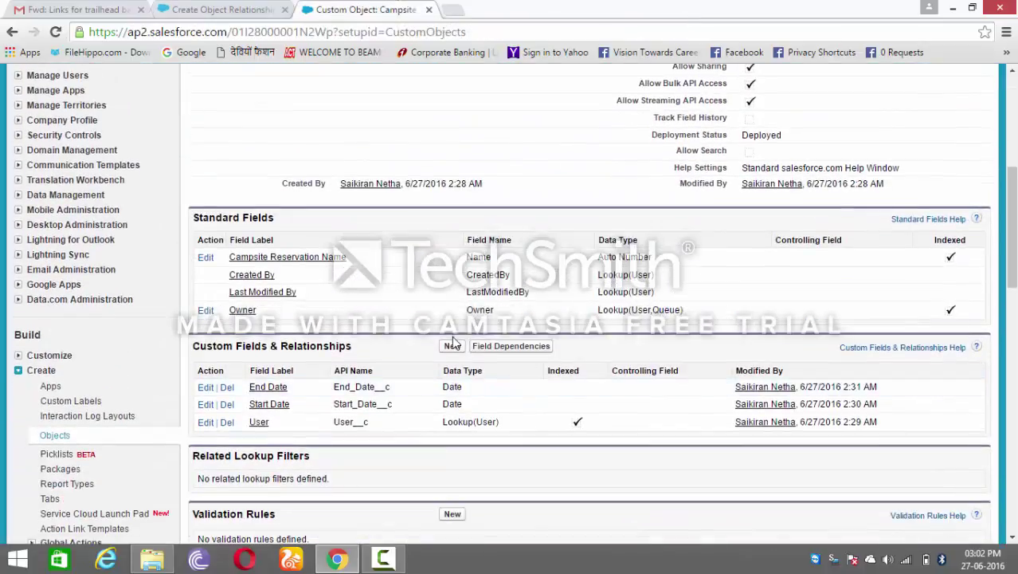
left_click(451, 345)
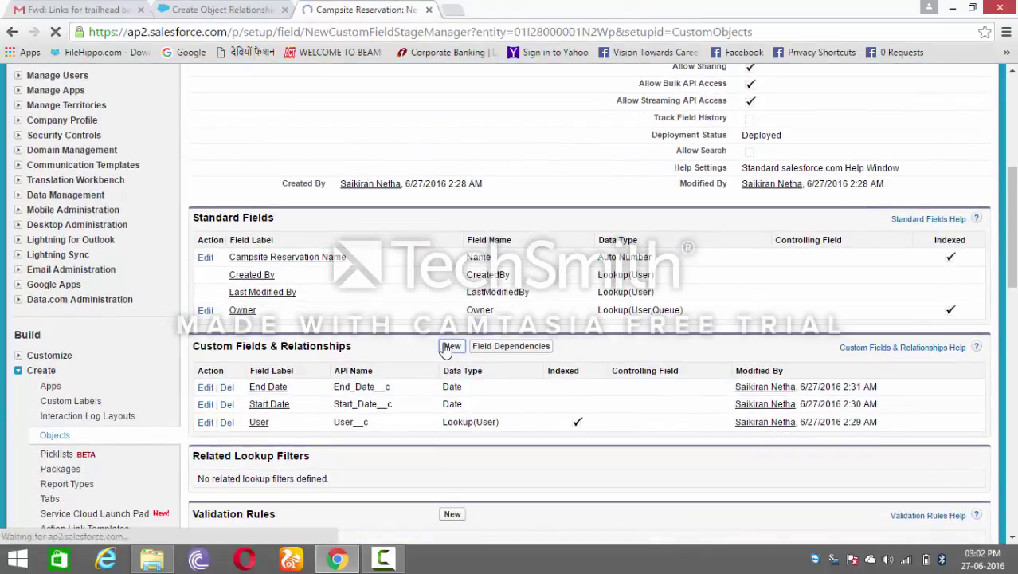
scroll(446, 351, "down", 1)
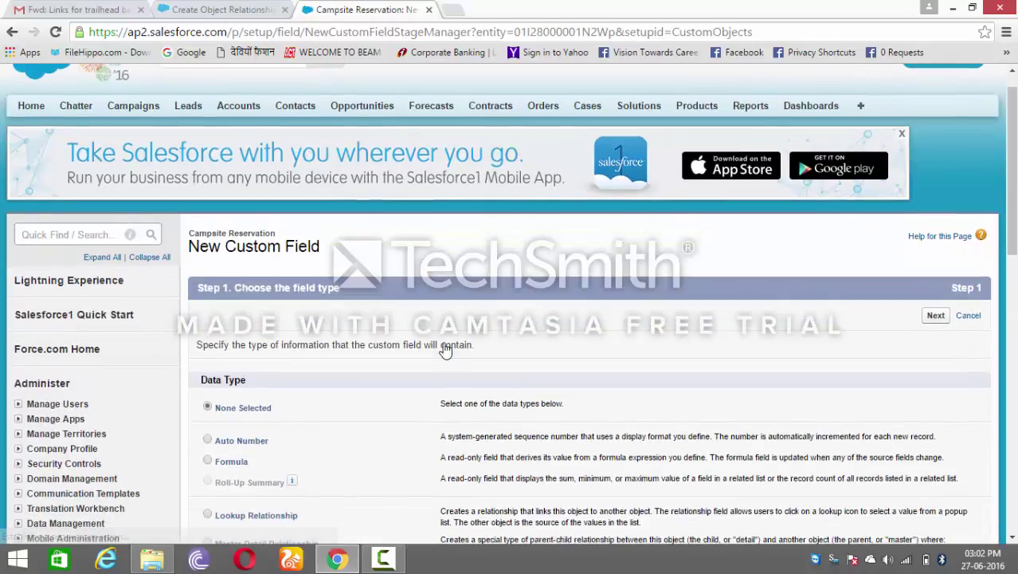
scroll(446, 351, "down", 2)
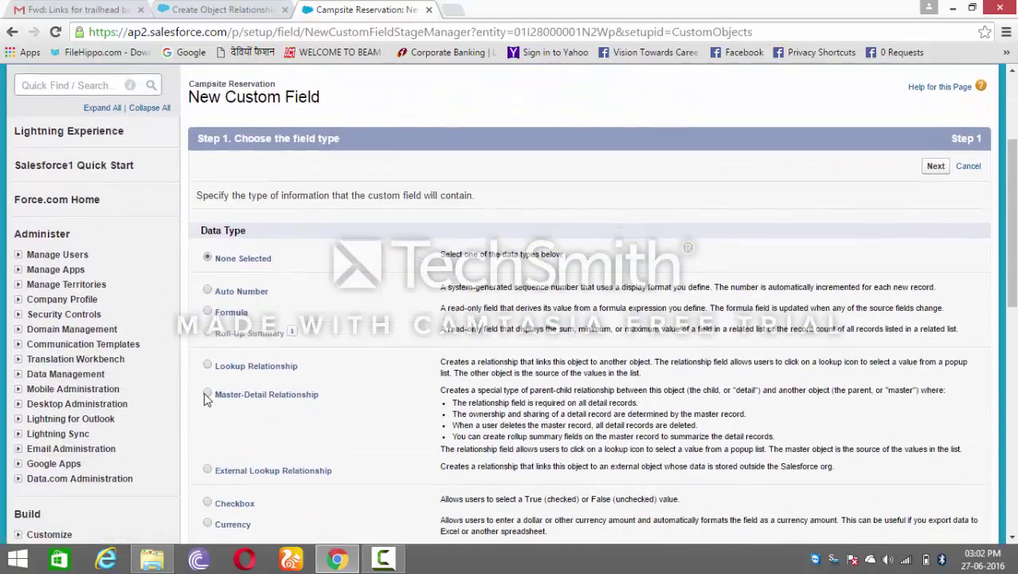
left_click(207, 395)
left_click(936, 167)
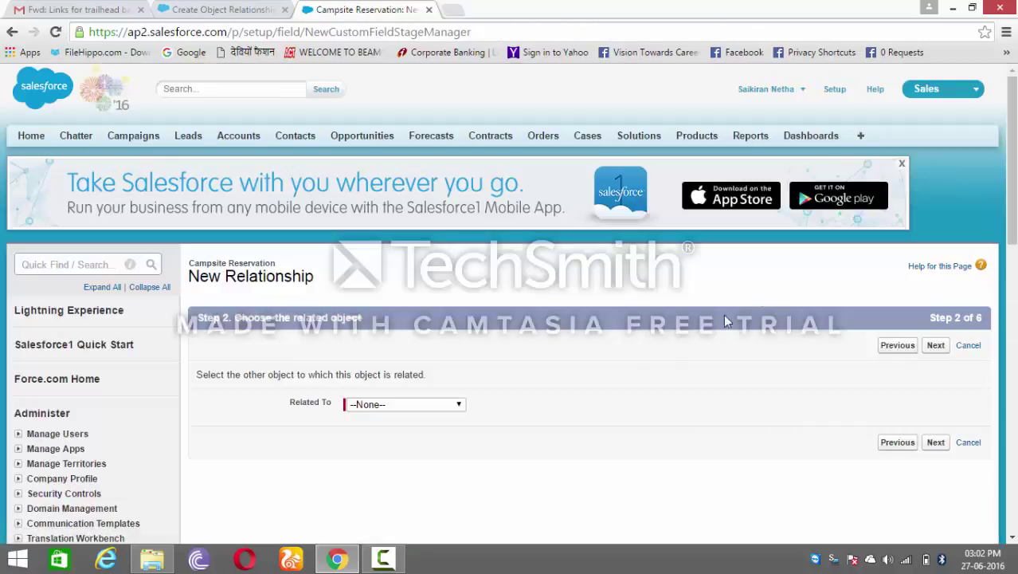
Relate the master-detail field to the Campsite object and continue to the label and name settings.
left_click(374, 407)
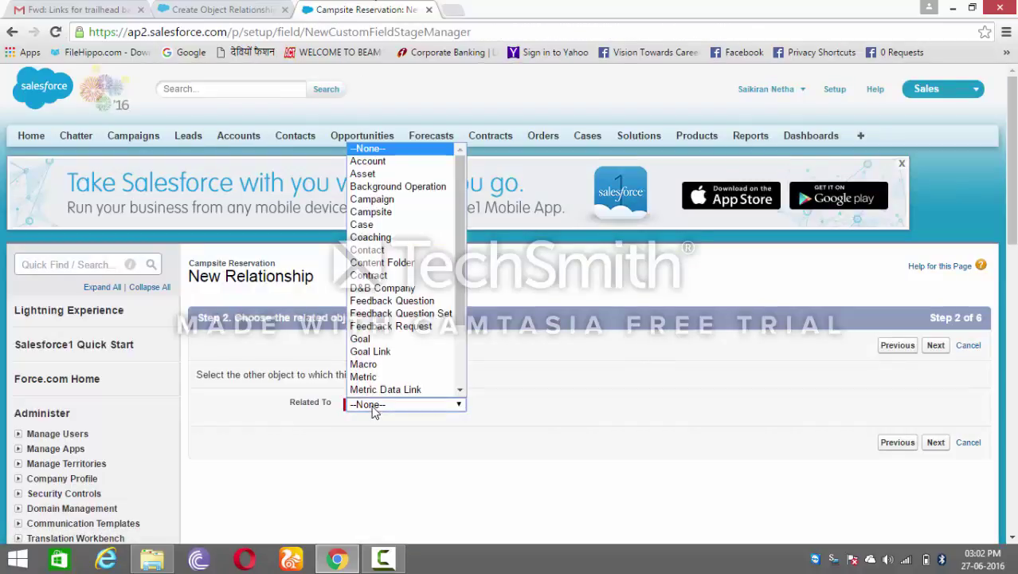
left_click(383, 212)
left_click(932, 443)
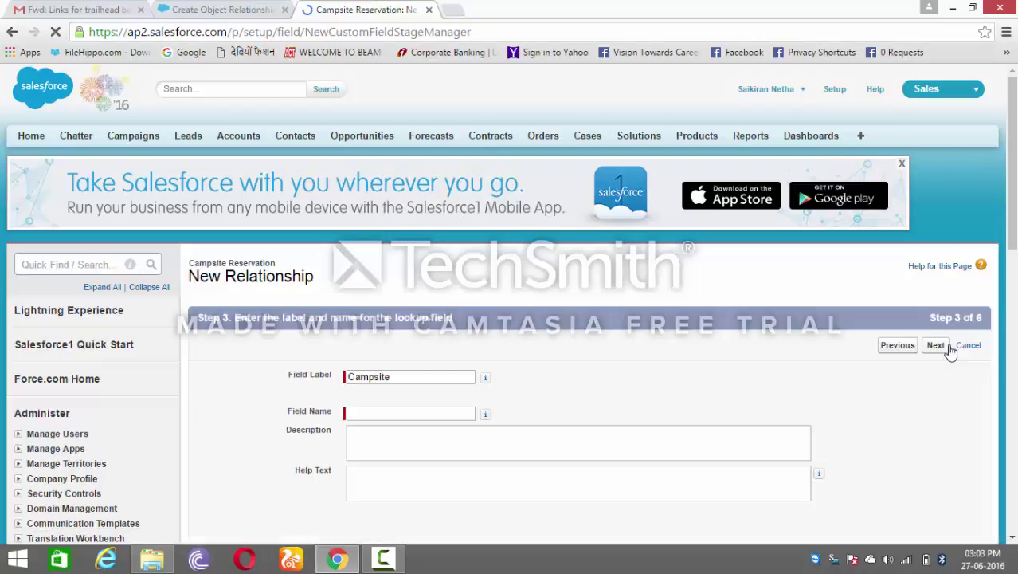
Fill the field name as Campsite, keep the label Campsite and the child relationship name Campsite_Reservations, and continue to field-level security.
left_click(417, 374)
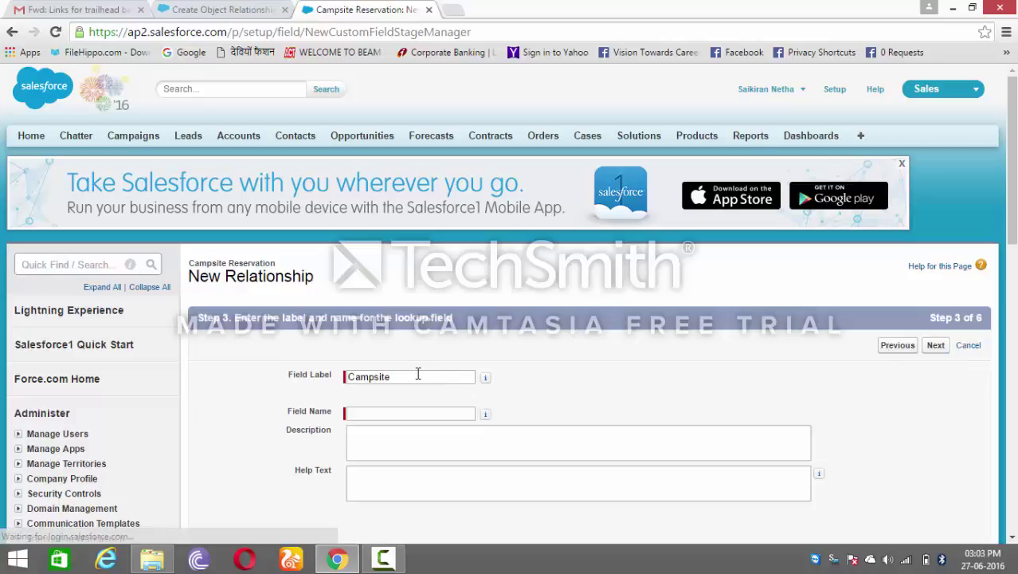
left_click(514, 349)
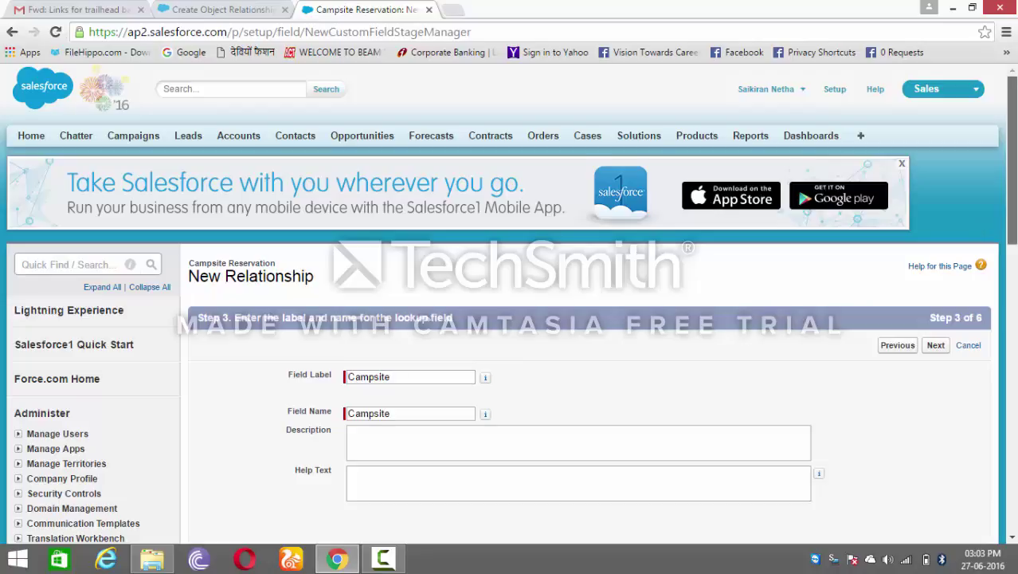
left_click_drag(1012, 204, 1011, 321)
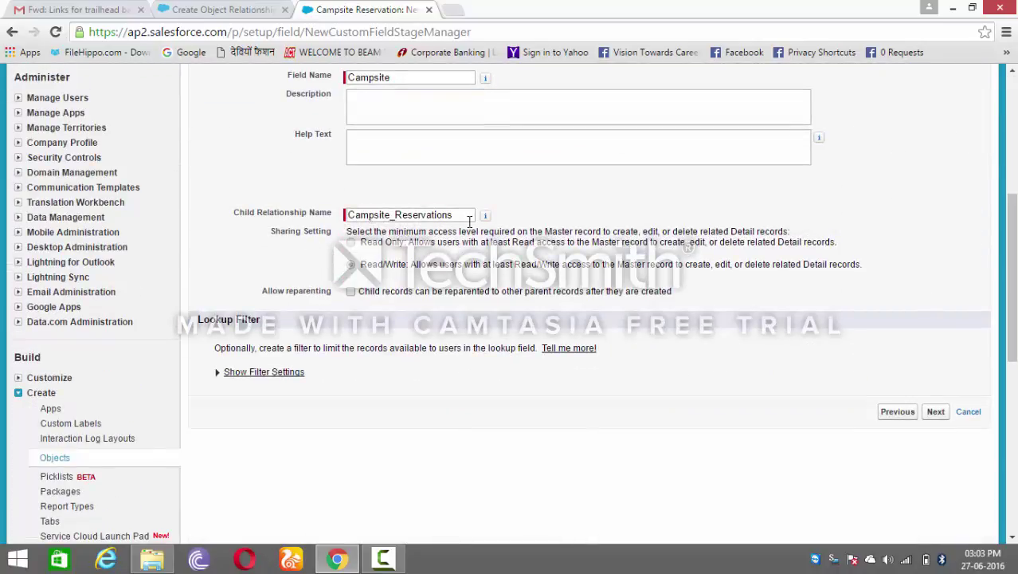
left_click(936, 413)
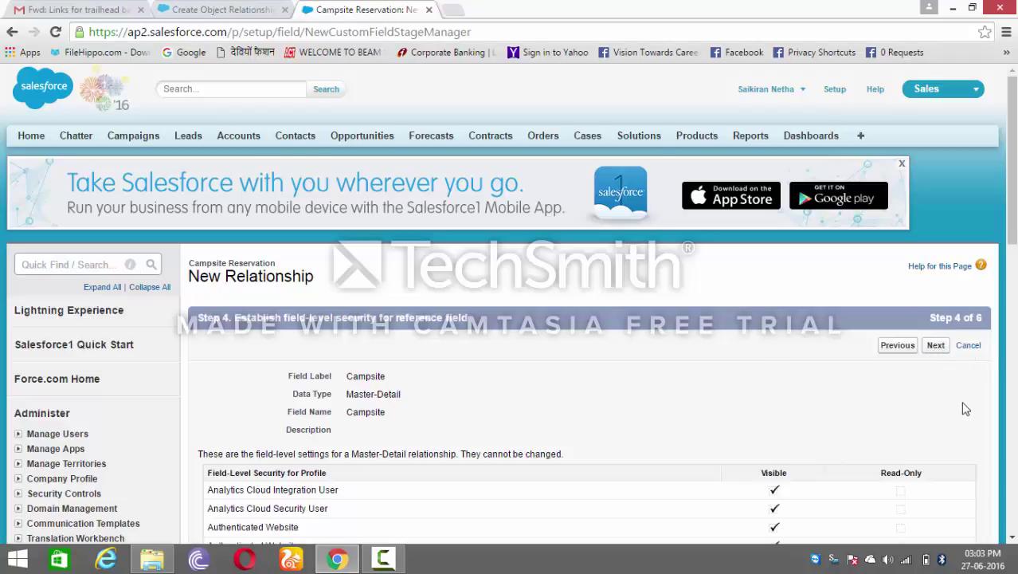
Accept the default field-level security, page layout and Campsite Reservations related list for the Campsite relationship, and save it.
left_click(937, 349)
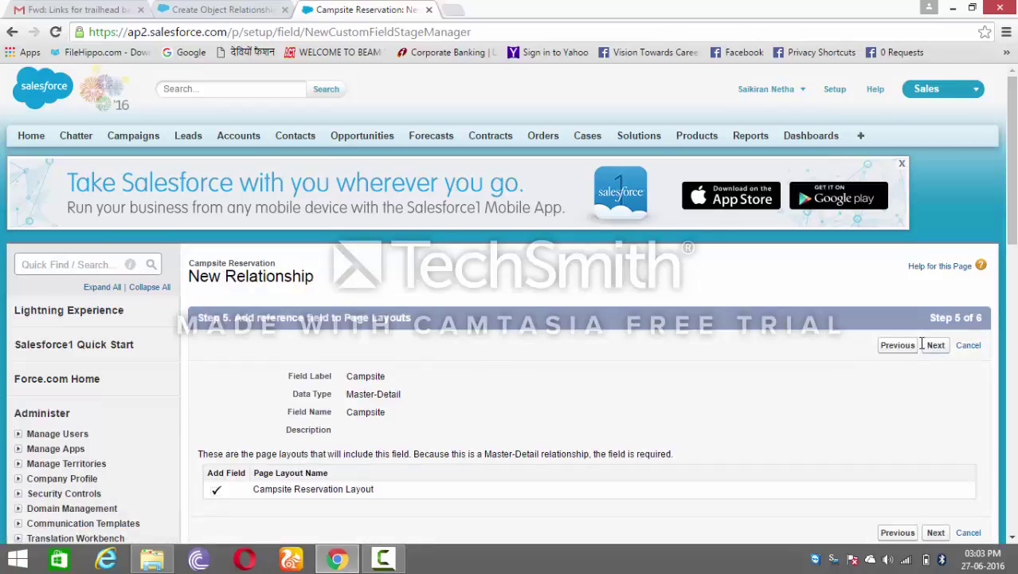
left_click(929, 348)
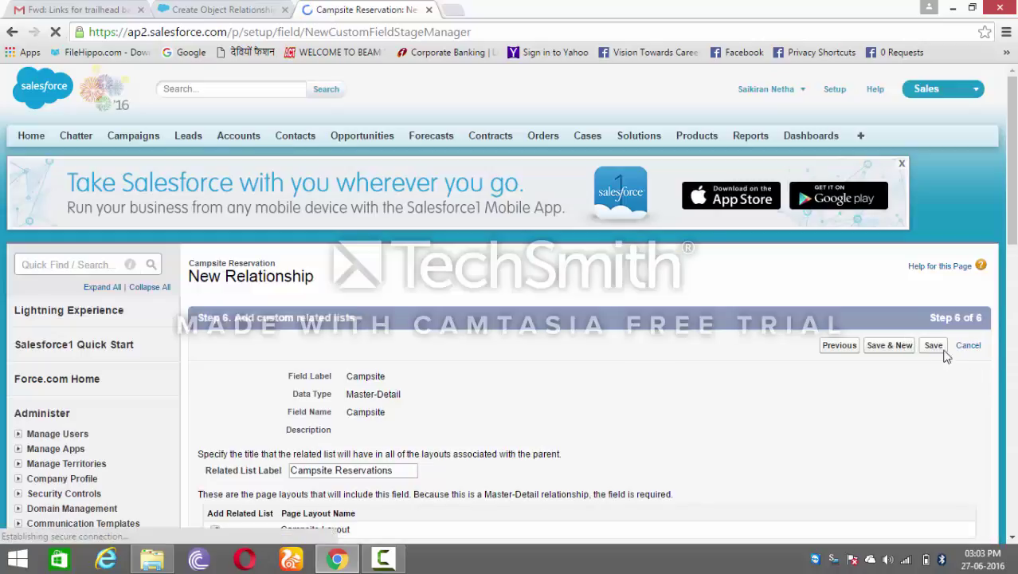
left_click(934, 346)
Compare the custom fields and relationships on Campsite Reservation with the challenge requirements.
left_click(201, 8)
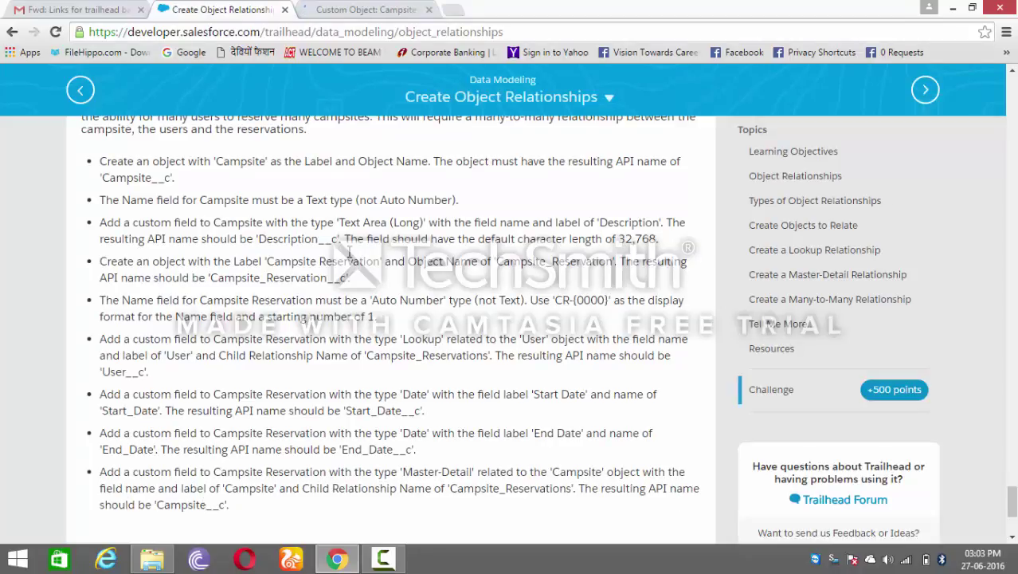
left_click(362, 11)
scroll(576, 444, "down", 5)
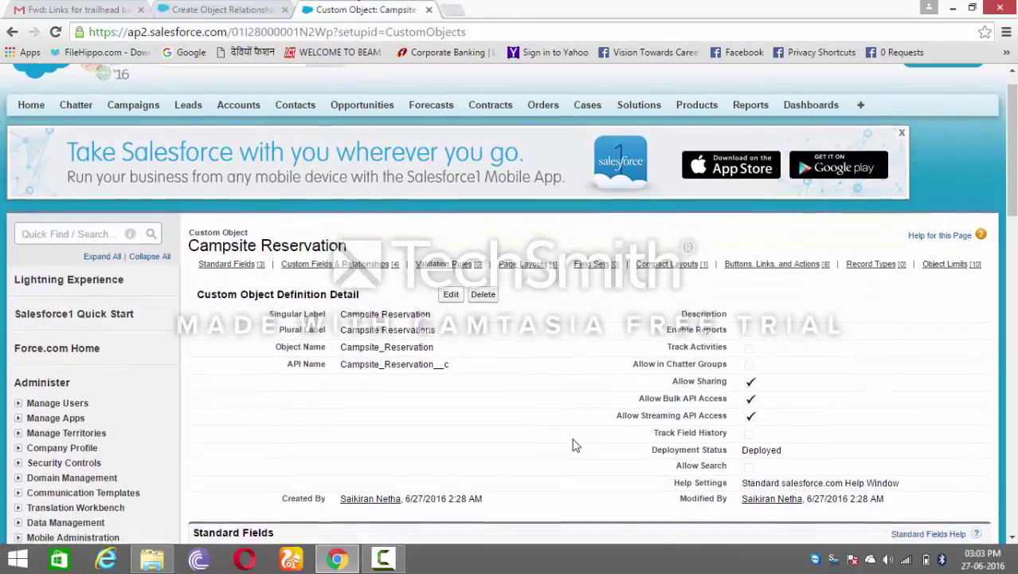
scroll(576, 444, "down", 1)
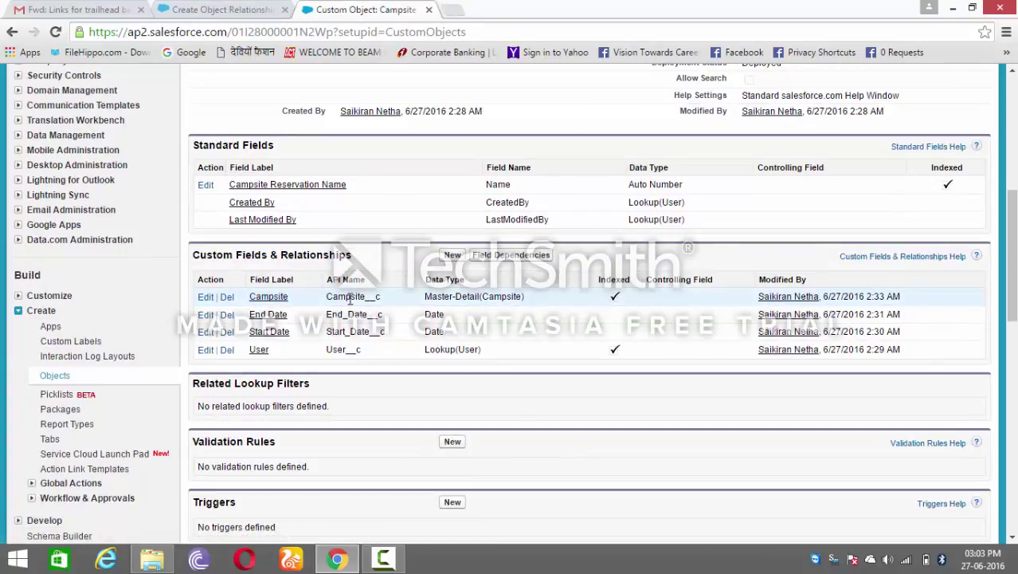
left_click(249, 8)
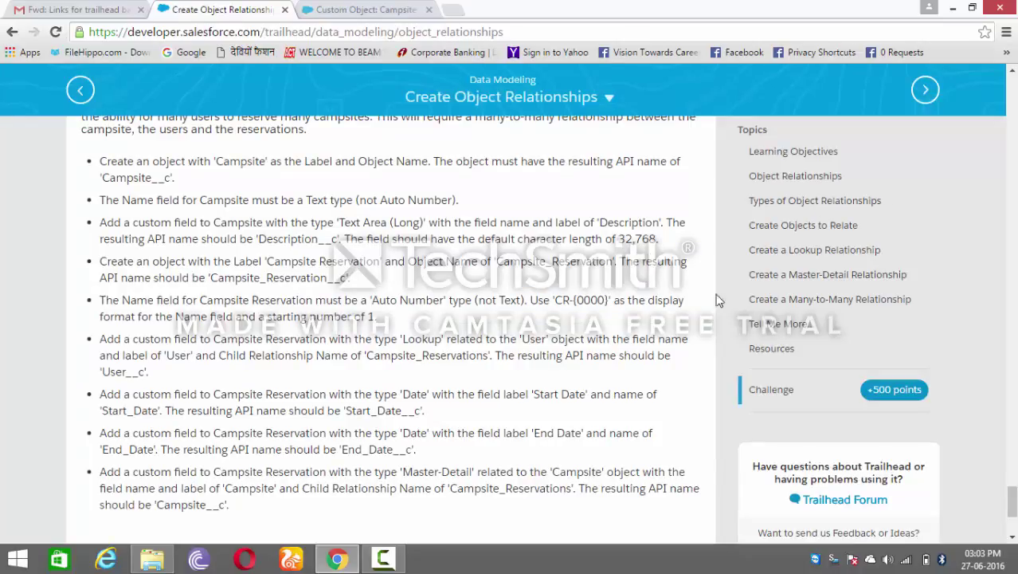